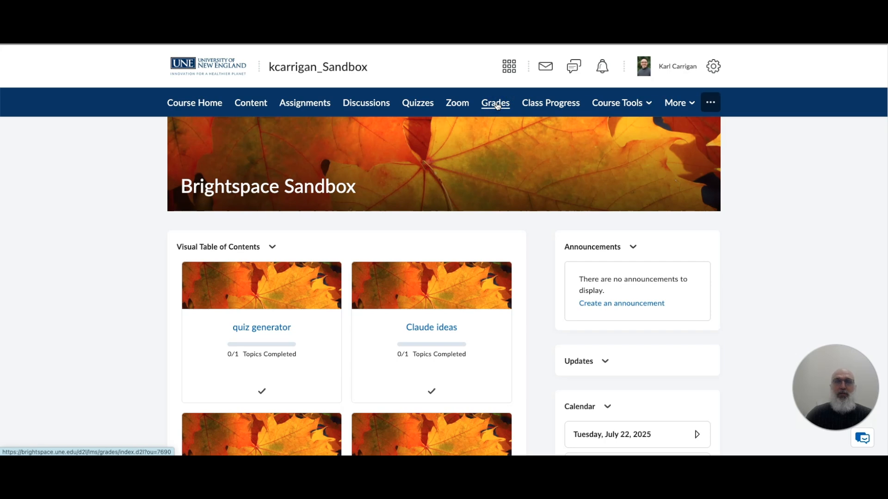
Open the course grade book and review its categories, grade items, associations, points and weights
click(496, 104)
click(86, 136)
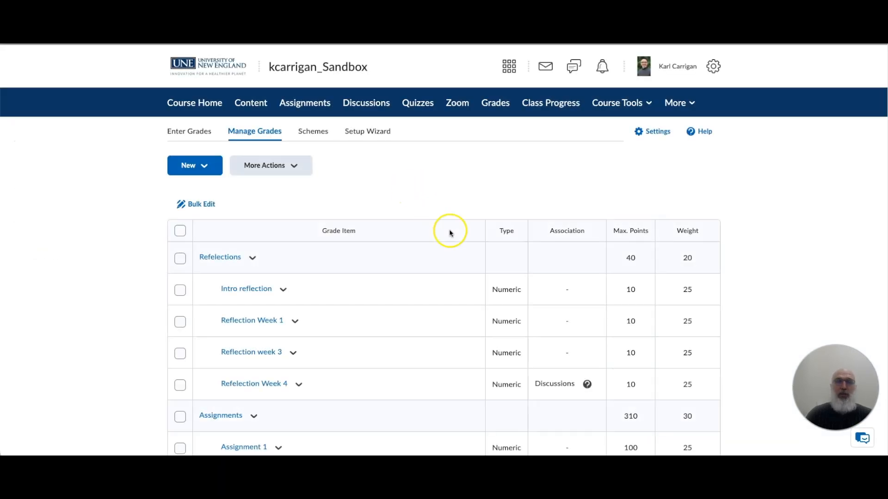
scroll(450, 232, down, 4)
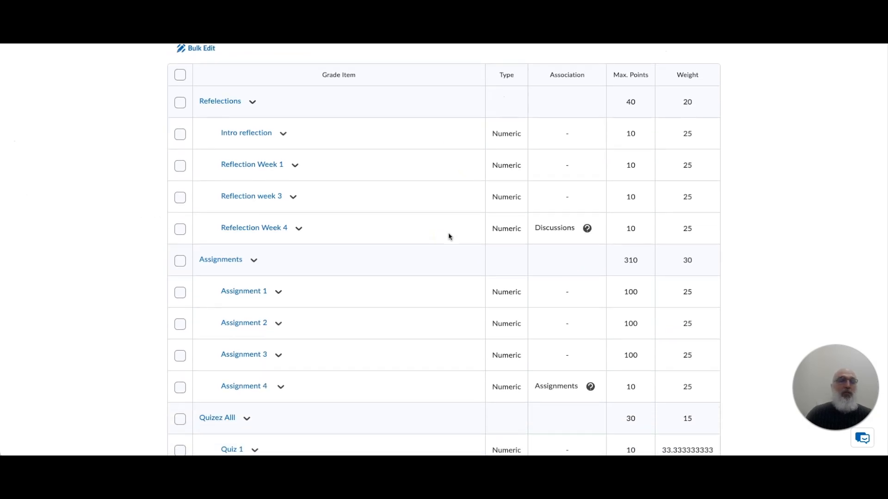
scroll(275, 262, down, 1)
scroll(274, 261, down, 1)
scroll(275, 257, up, 1)
scroll(276, 259, down, 4)
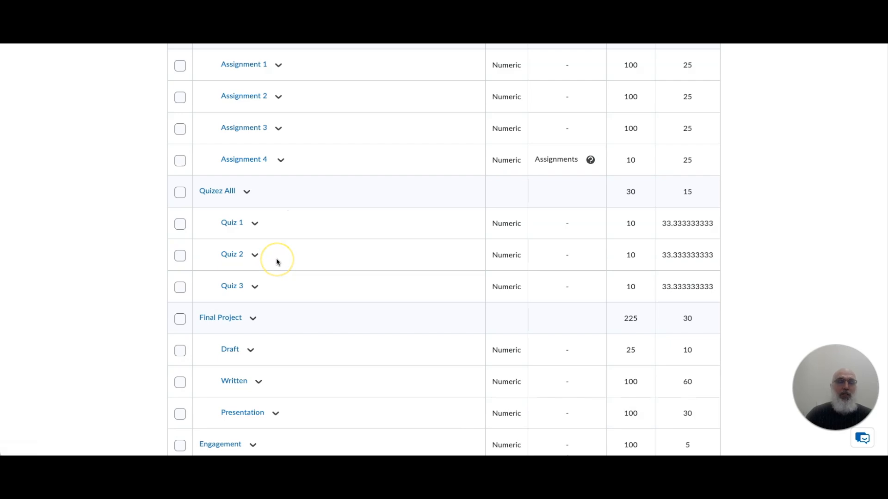
scroll(276, 262, down, 3)
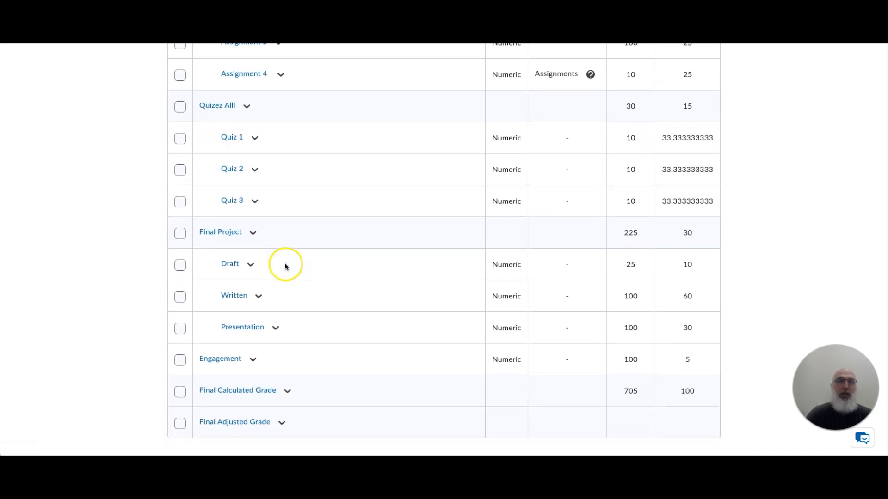
scroll(288, 264, up, 10)
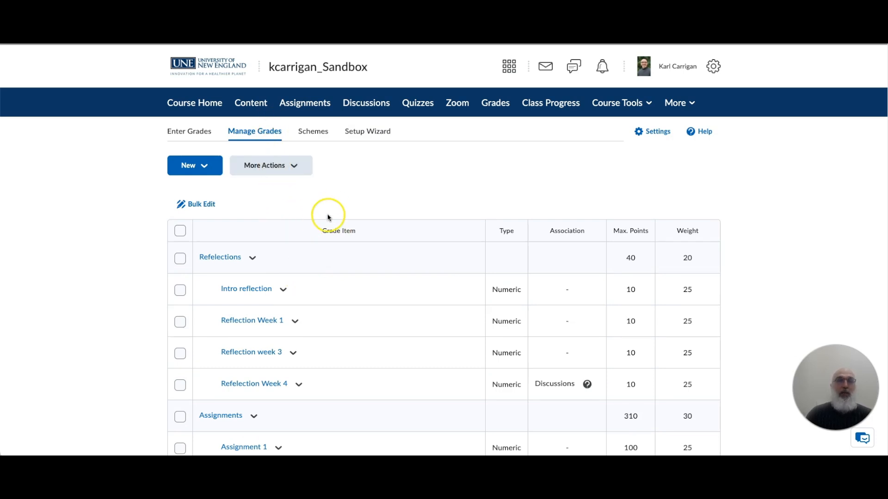
scroll(359, 188, down, 5)
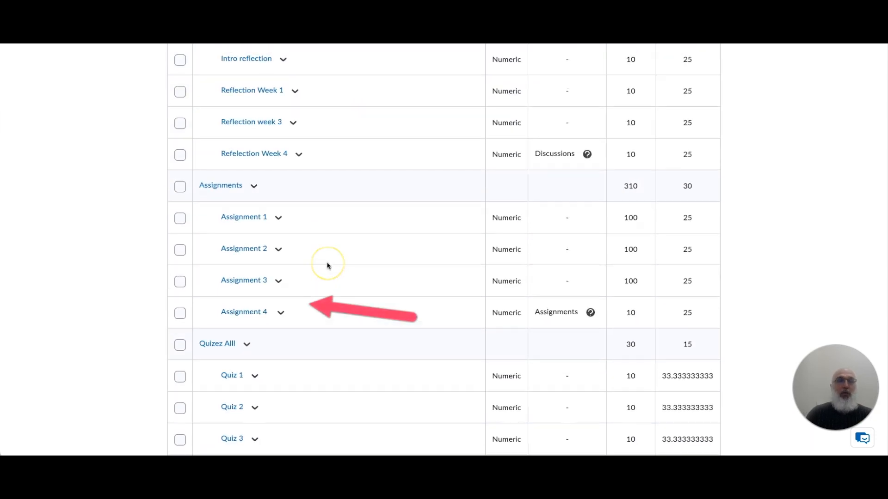
scroll(328, 265, up, 1)
scroll(326, 175, up, 1)
scroll(351, 202, up, 4)
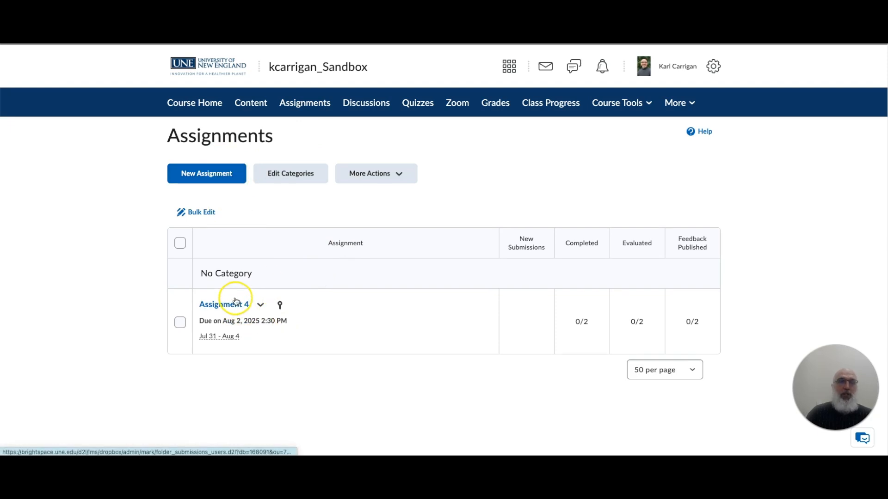
Create a new assignment titled "Assignment 5" graded out of 10 points
click(216, 177)
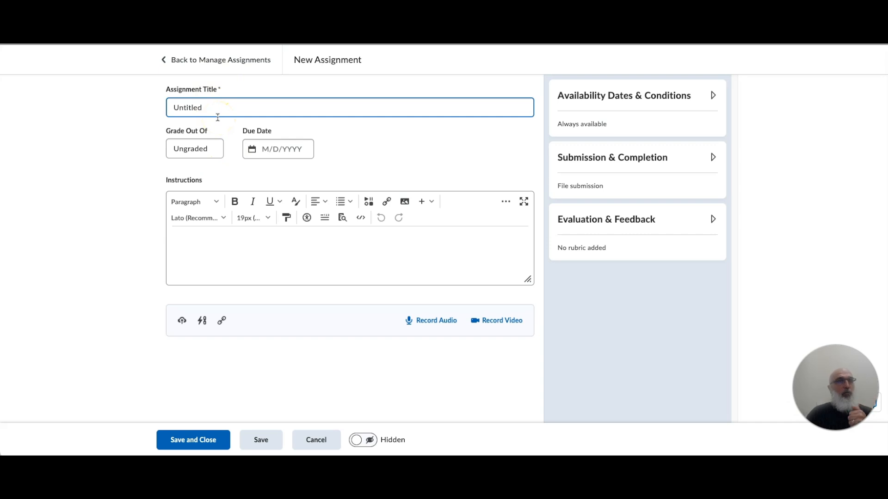
drag(214, 109, 163, 110)
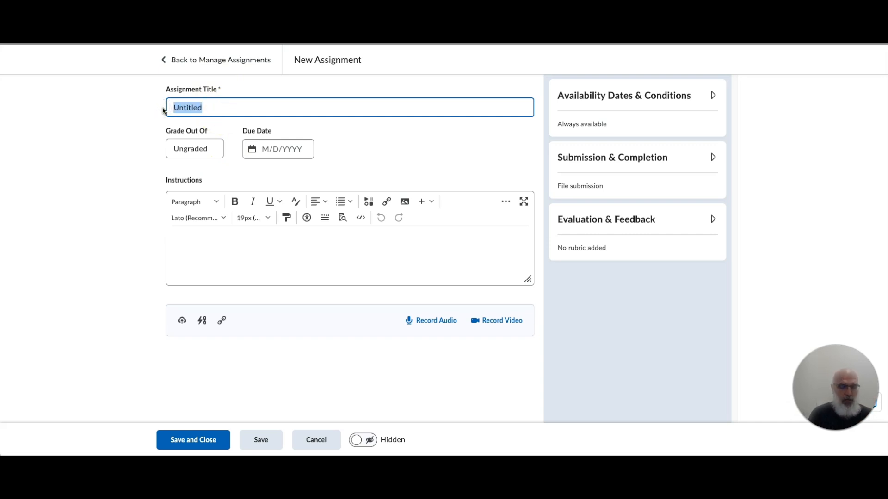
text(Assignment)
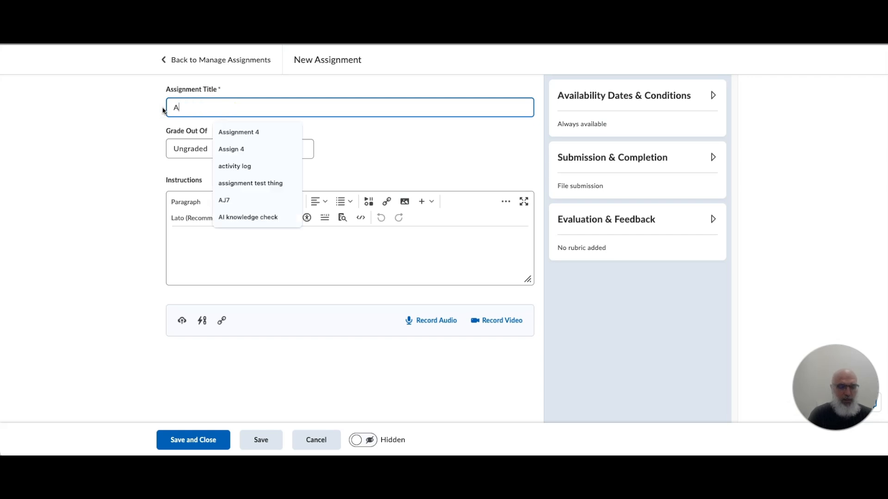
click(160, 112)
text(5)
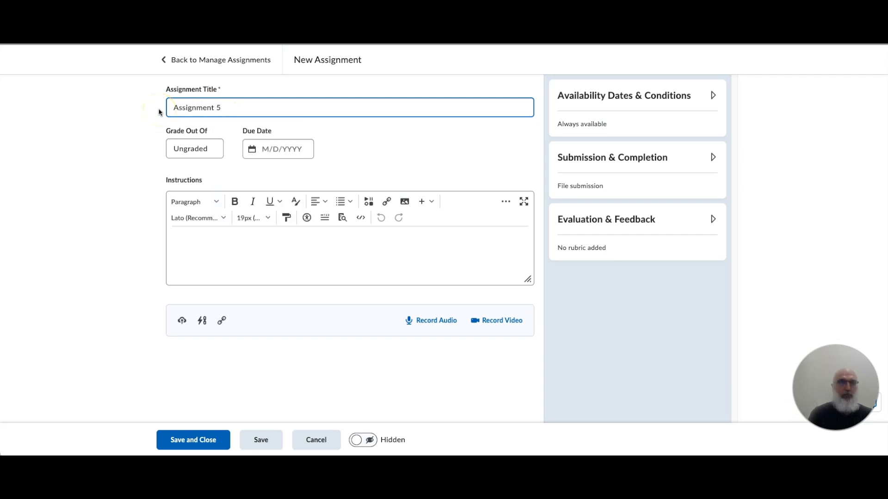
click(194, 149)
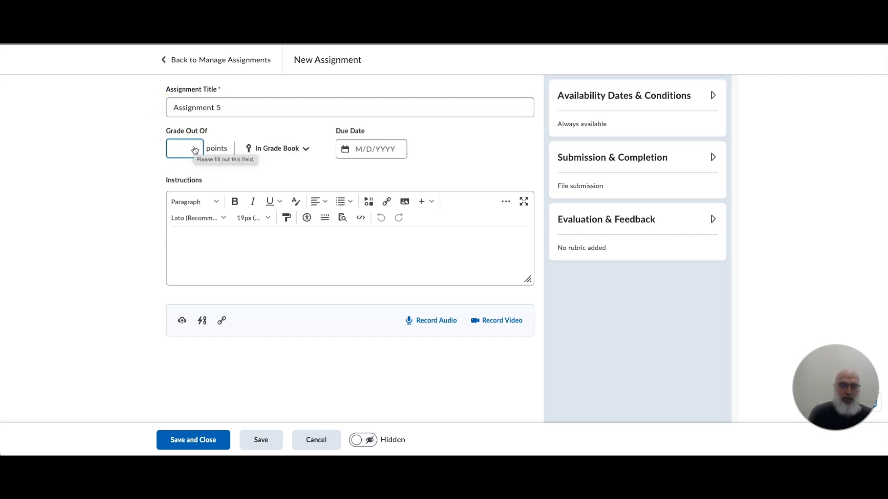
text(10)
click(239, 134)
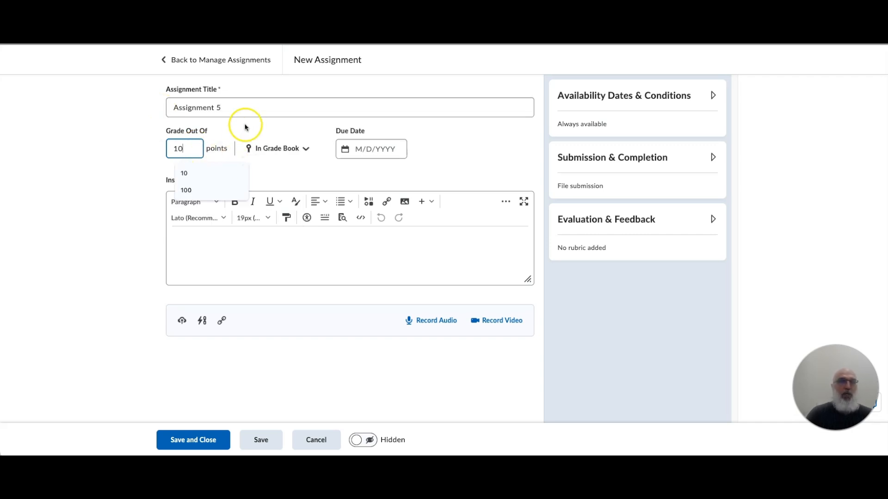
Open the grade book link settings of Assignment 5 for editing or linking to an existing item
click(289, 154)
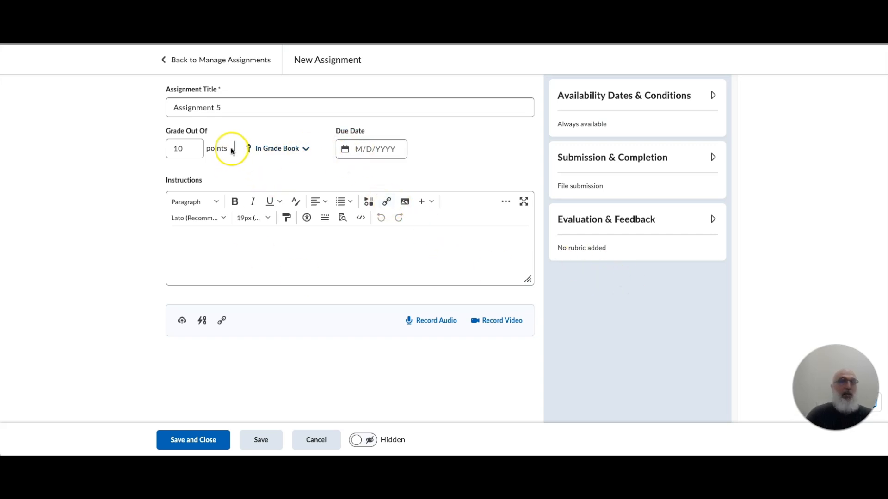
click(268, 153)
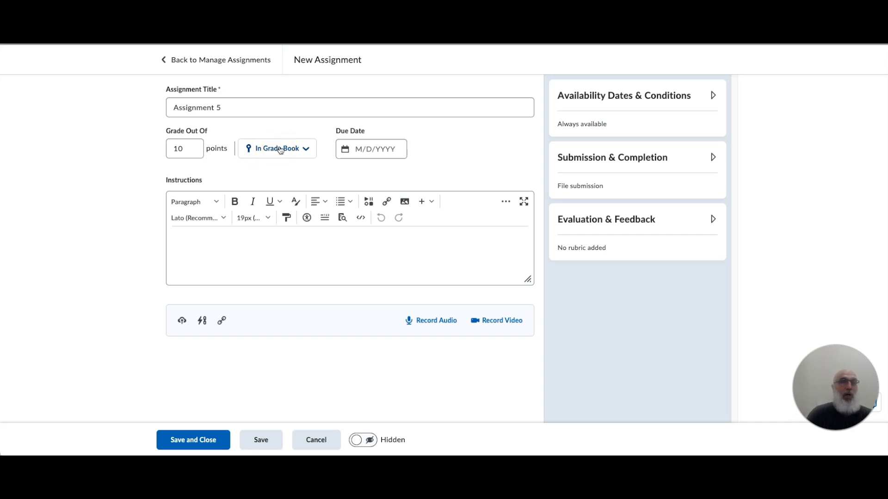
click(285, 150)
click(232, 105)
click(295, 147)
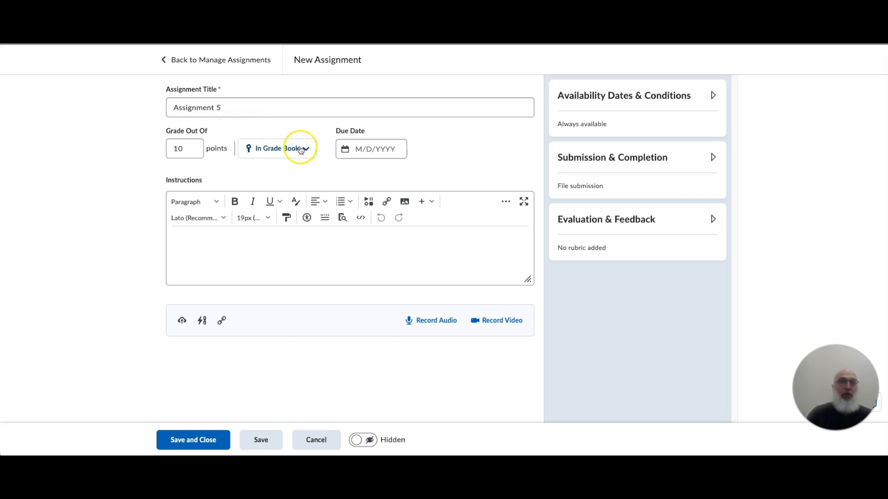
click(303, 150)
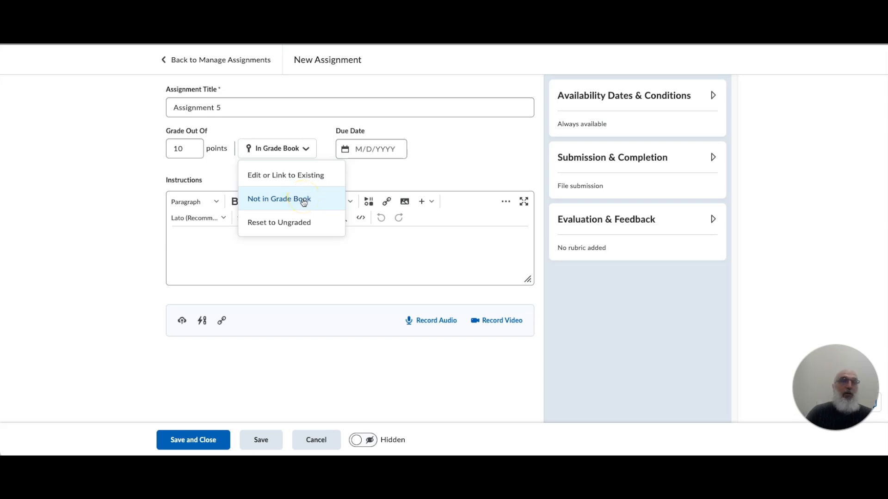
click(307, 176)
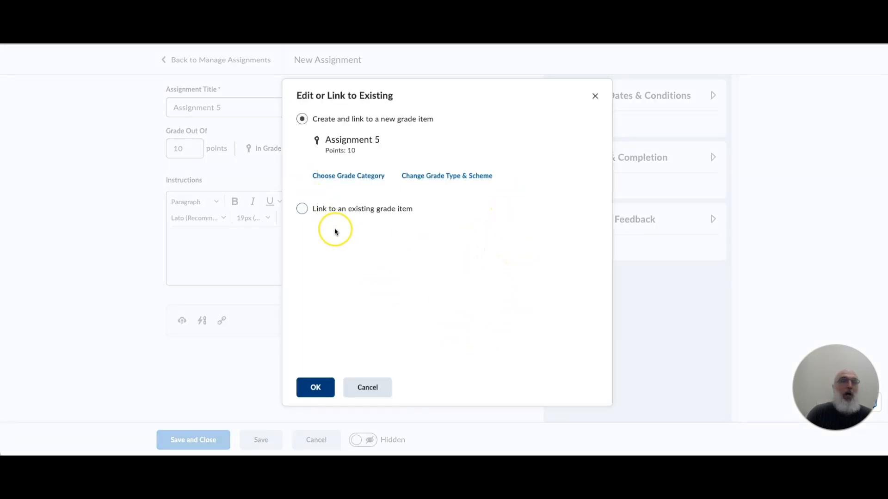
Look through the existing grade items that the assignment could be linked to
click(303, 209)
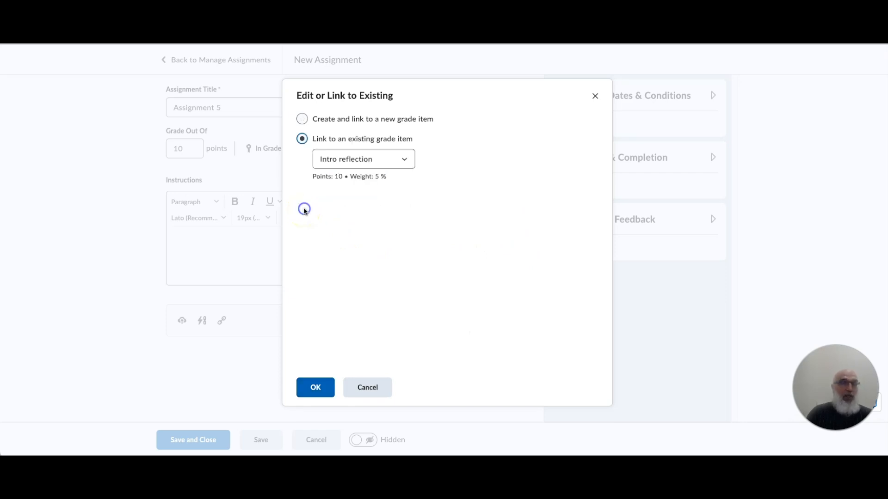
click(406, 158)
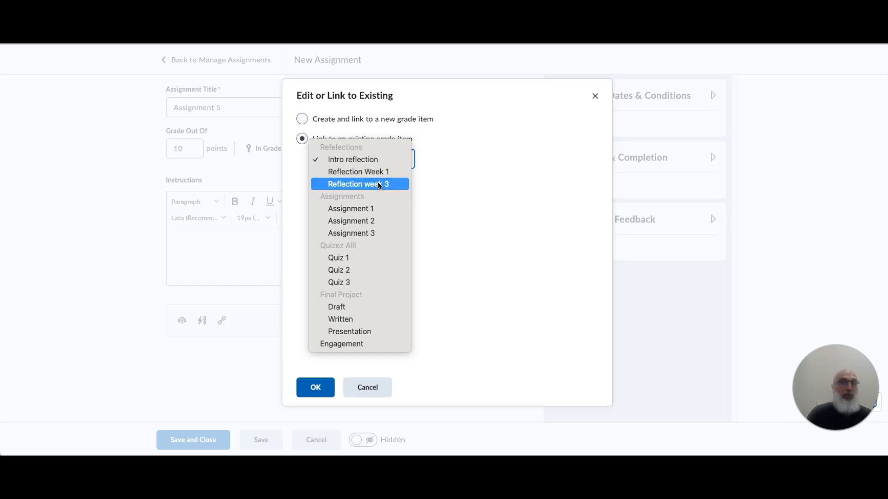
click(447, 190)
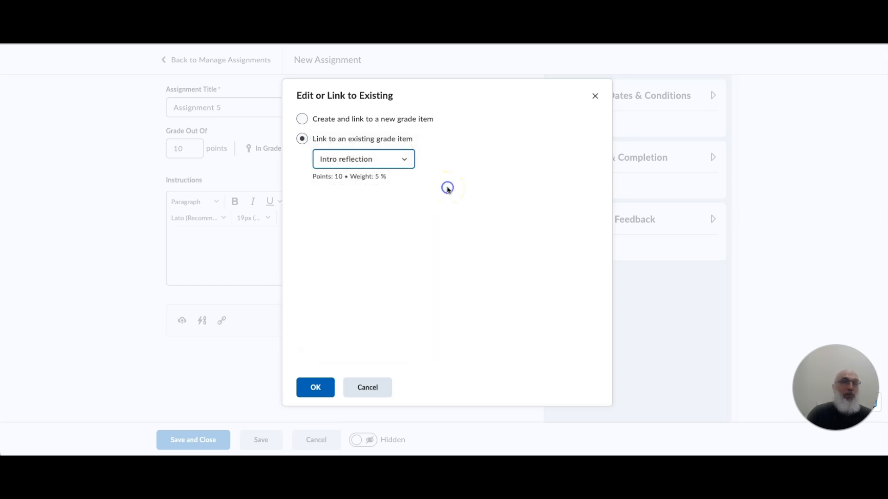
Choose to create and link a new grade item for Assignment 5 in the Assignments grade category
click(303, 118)
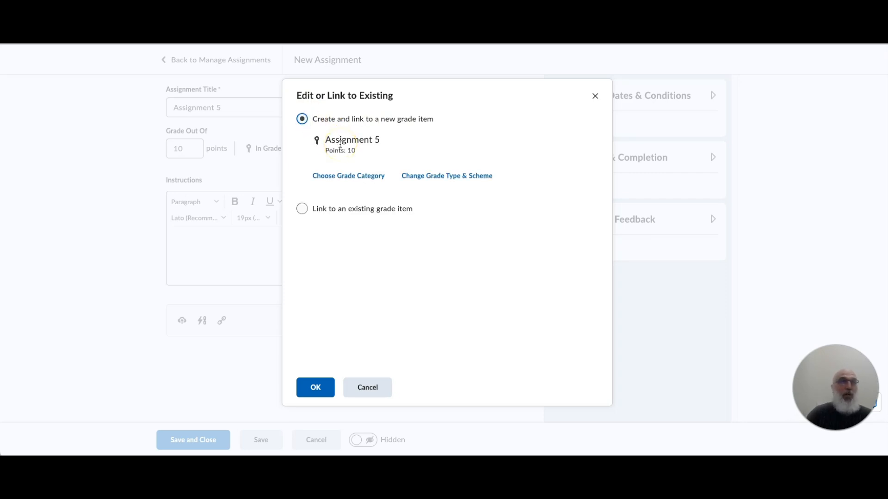
click(370, 180)
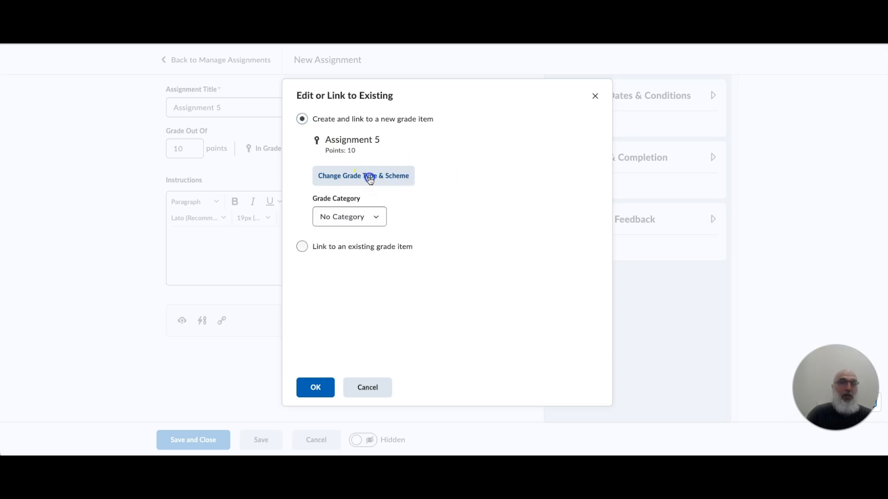
click(378, 218)
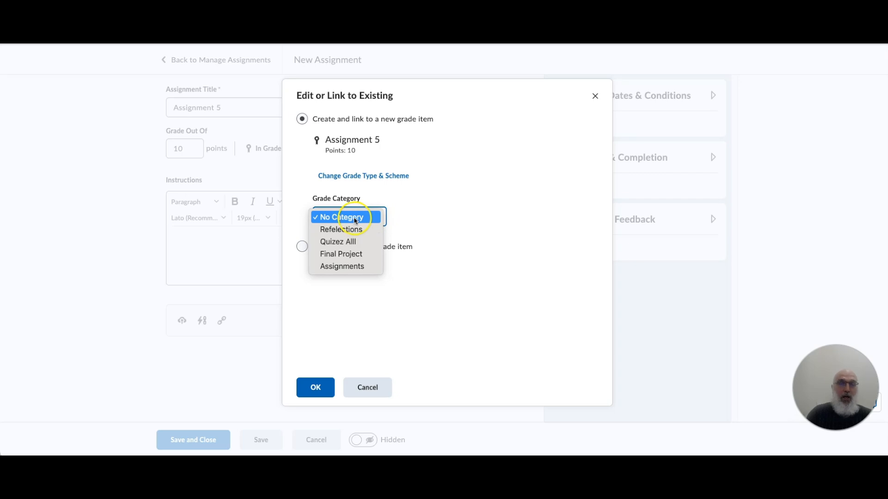
click(353, 268)
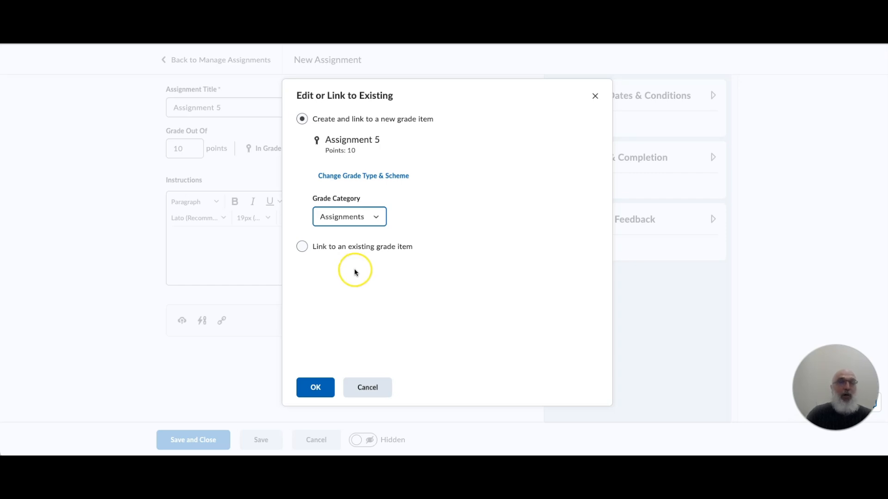
Show the grade type and scheme options, keep Numeric with the default percentage scheme, and confirm the grade item link
click(362, 179)
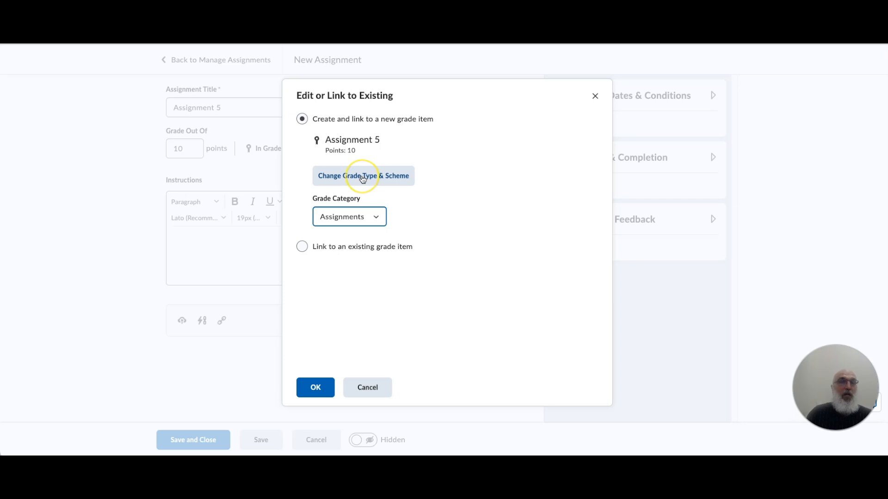
click(362, 180)
click(362, 232)
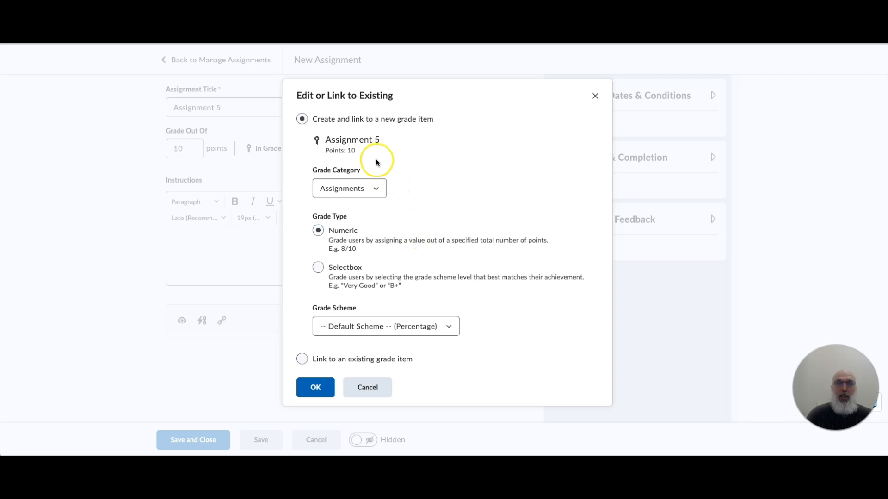
click(310, 393)
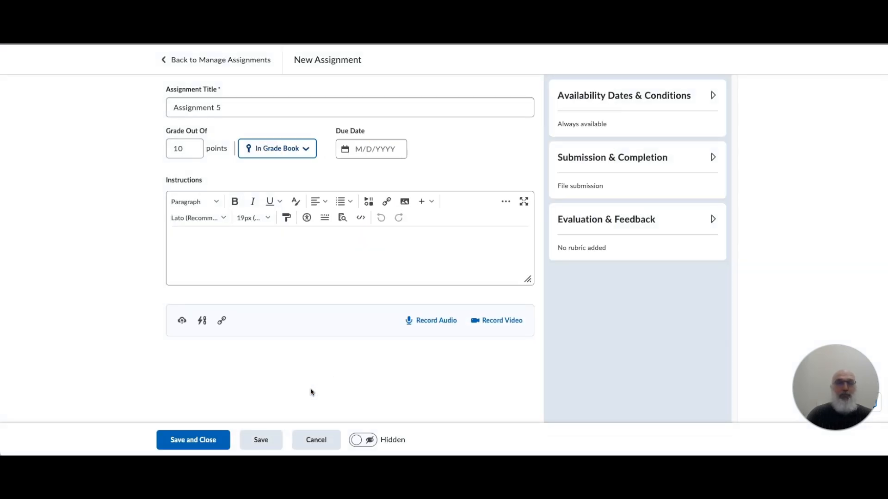
Set the due date of Assignment 5 to 8/5/2025
click(368, 148)
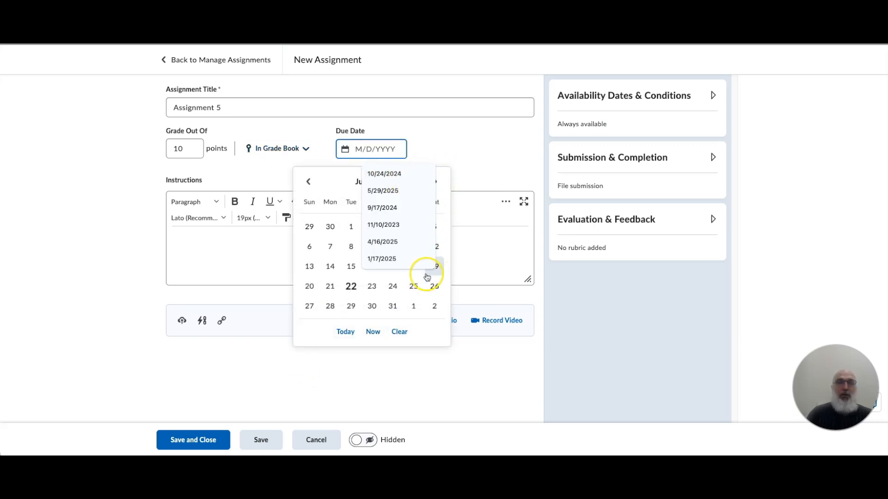
click(415, 284)
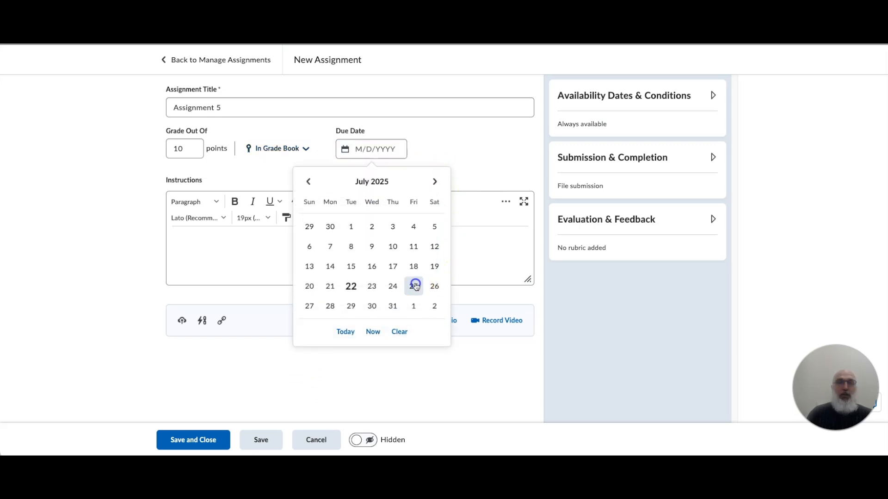
click(387, 148)
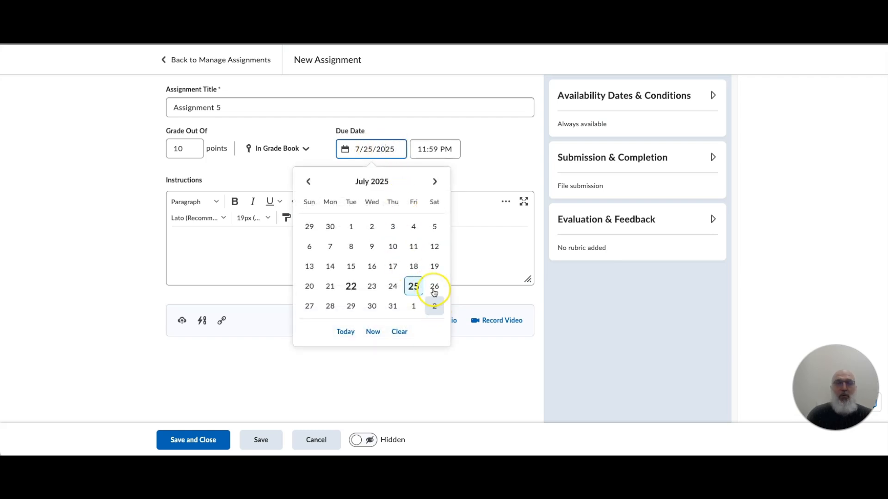
click(434, 182)
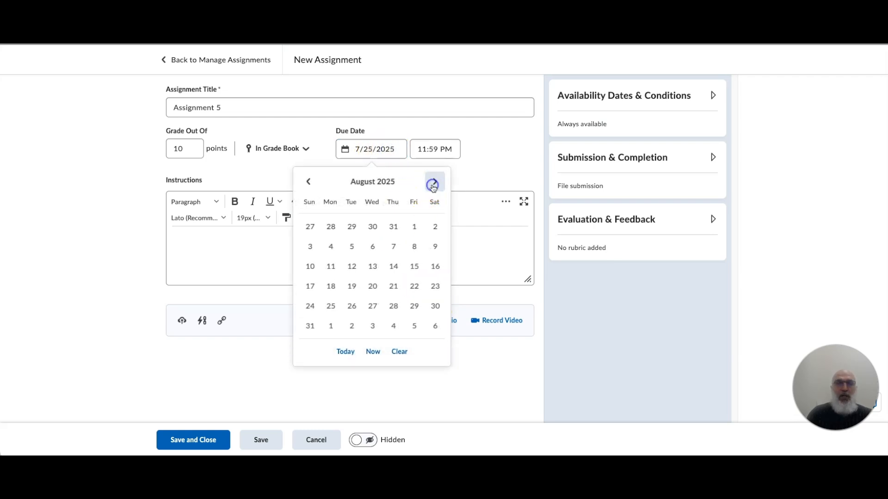
click(352, 246)
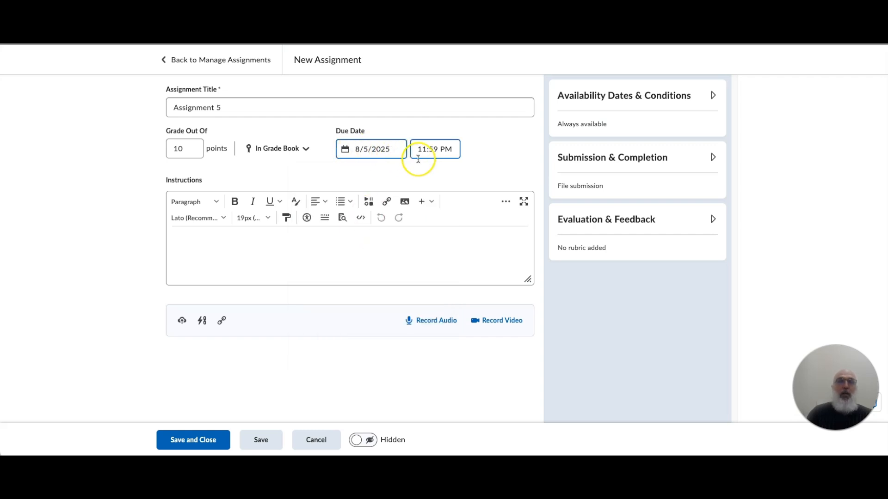
Set the due time of Assignment 5 to 10:00 AM
click(430, 149)
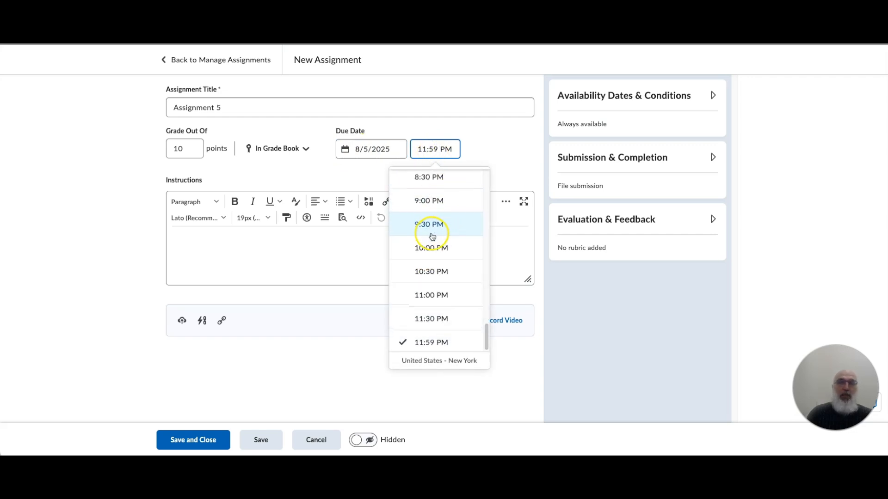
scroll(442, 212, up, 10)
scroll(435, 237, up, 4)
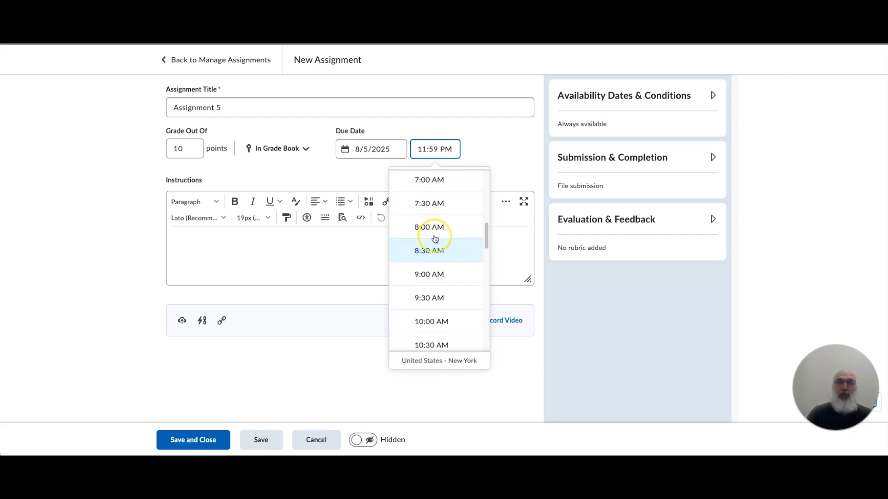
scroll(434, 233, down, 3)
click(435, 220)
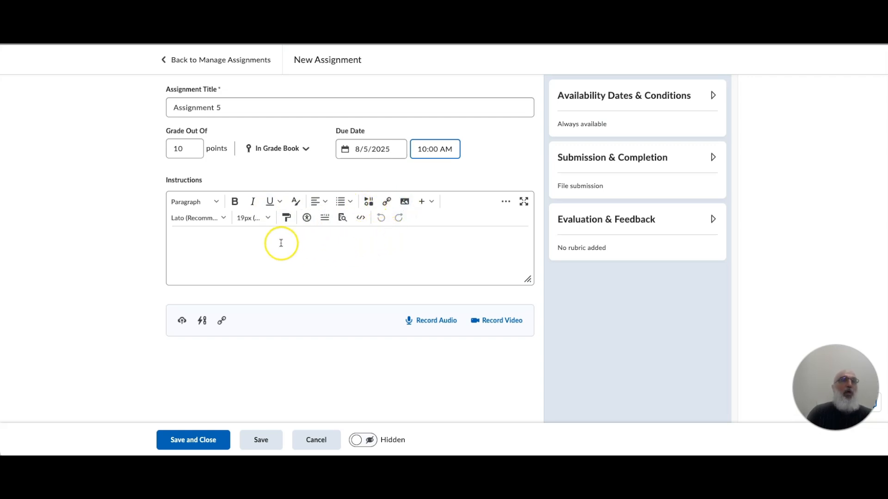
Enter "Directions go here" as the instructions of the assignment
click(206, 241)
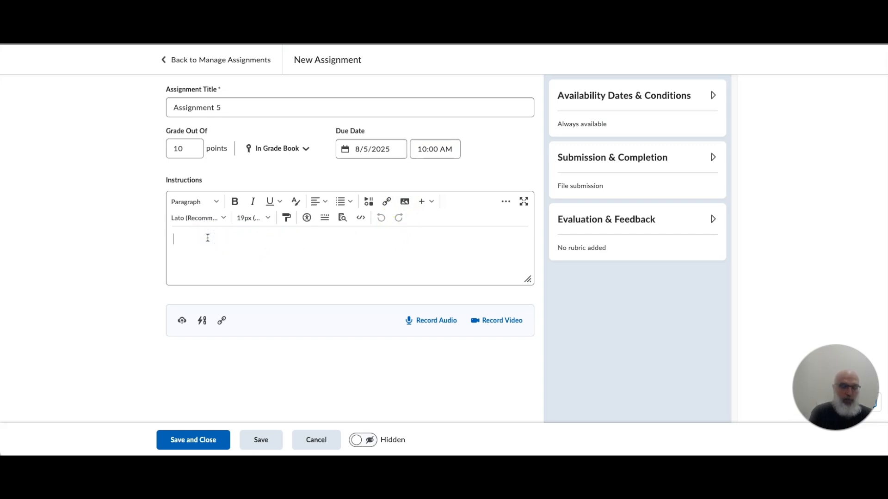
text(assignment)
key(BackSpace)
text(Directions go here)
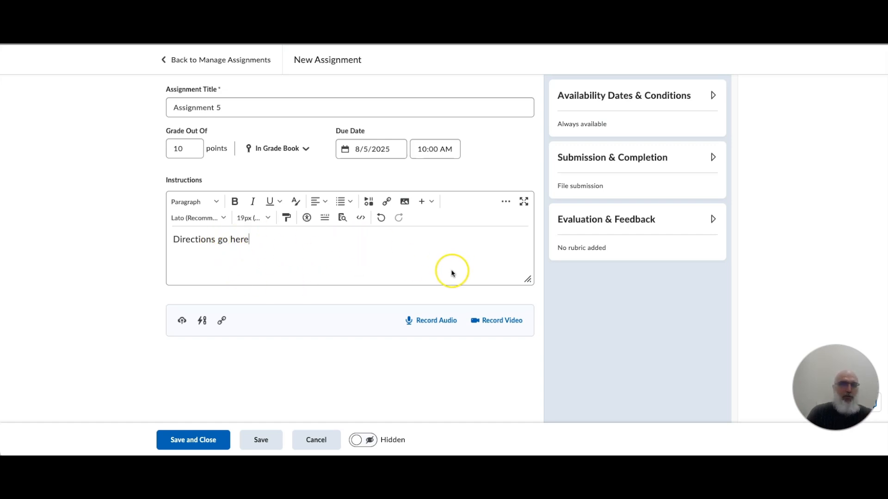
click(223, 320)
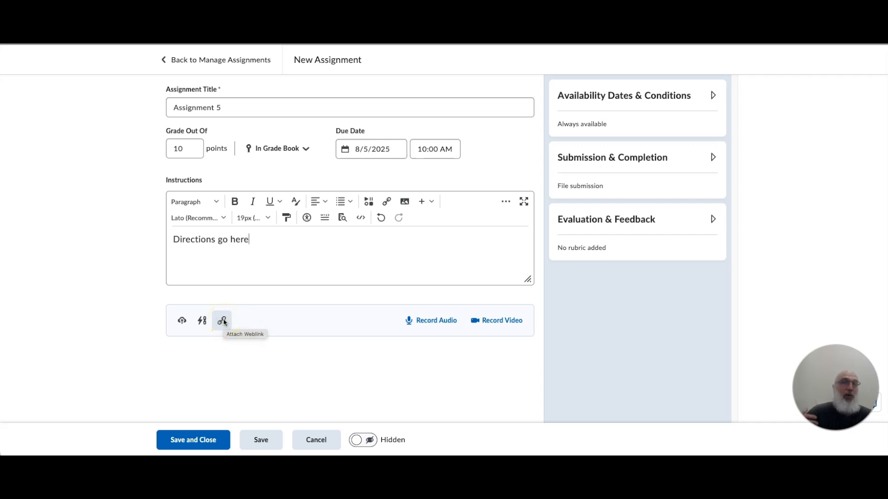
click(202, 321)
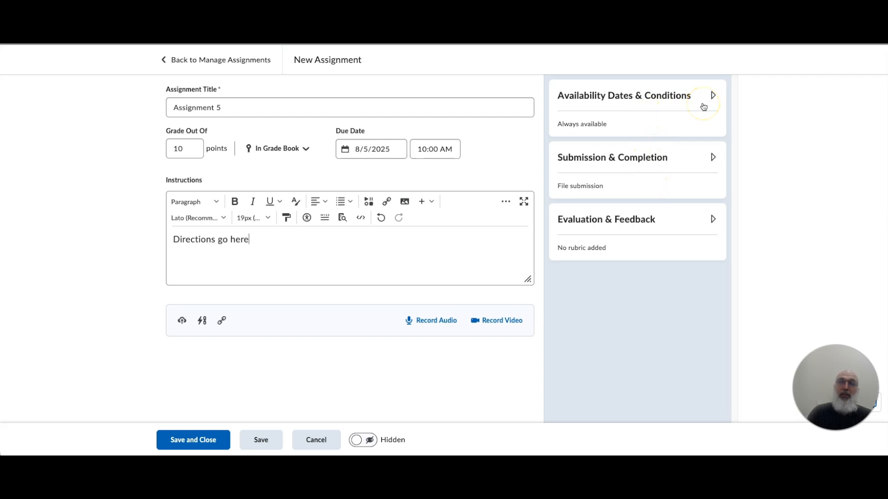
Expand the availability dates and conditions and set the assignment's start date to 8/2/2025
click(713, 95)
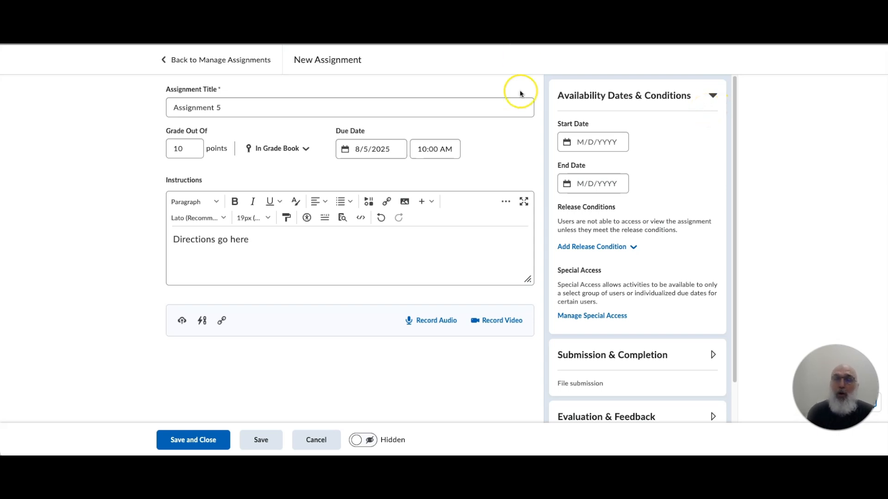
click(600, 139)
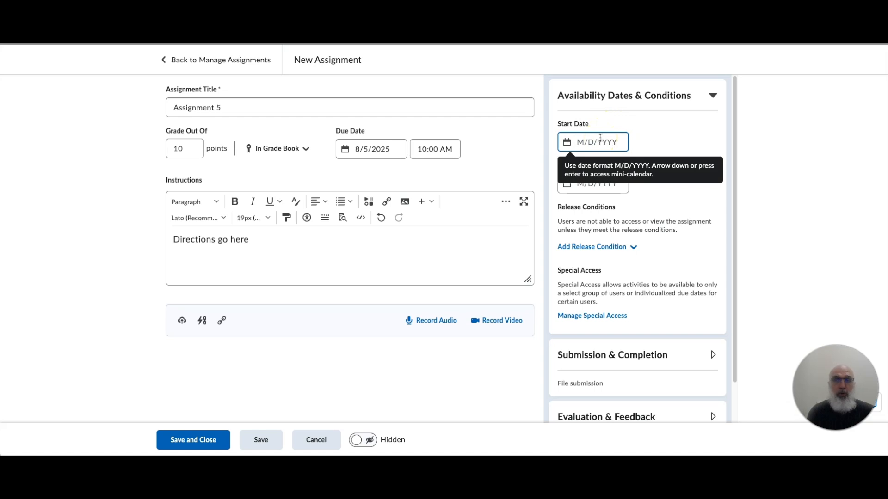
click(643, 134)
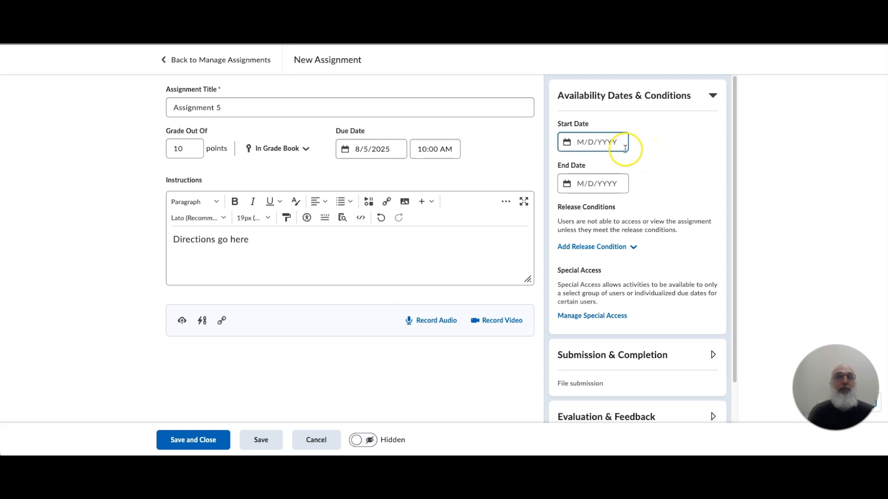
click(611, 144)
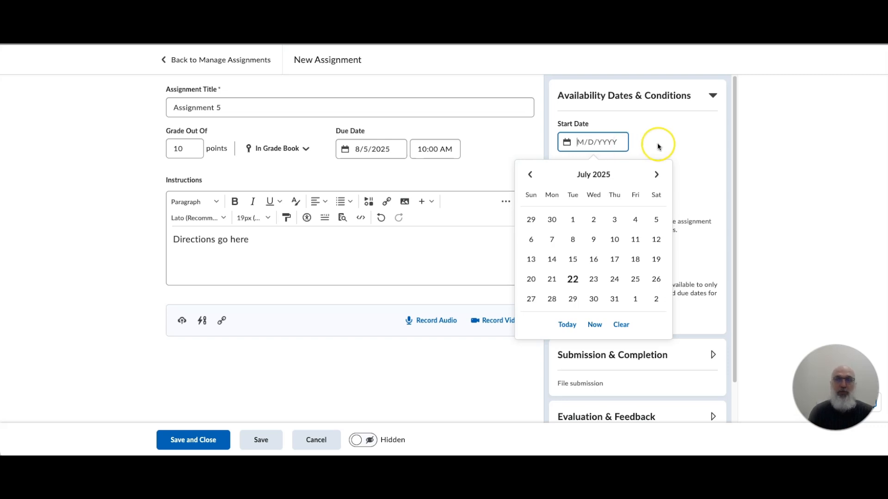
click(606, 146)
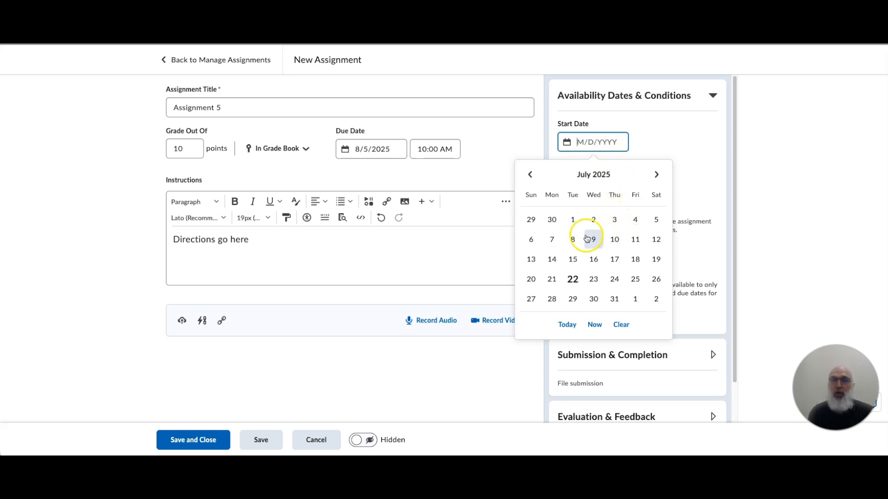
click(654, 299)
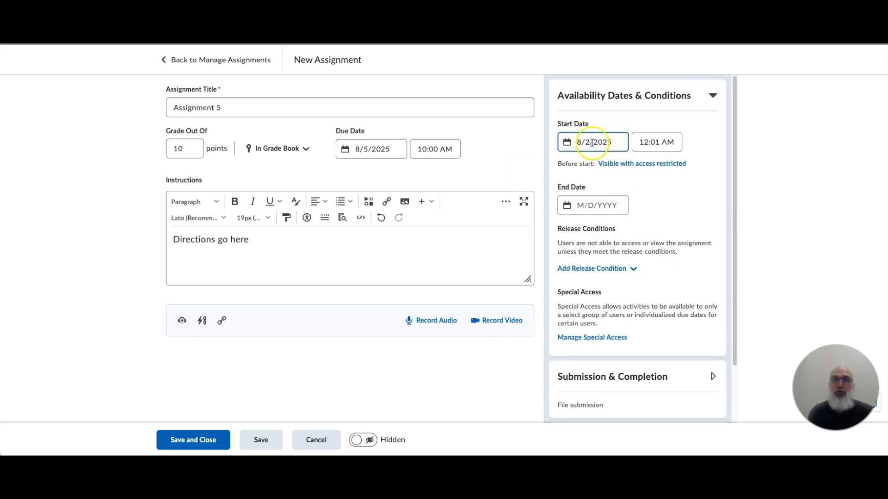
click(375, 147)
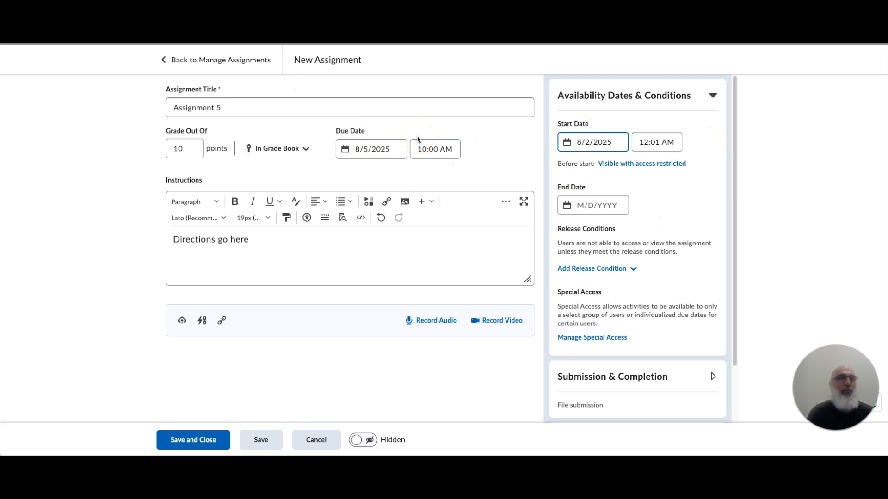
Compare the visibility options that apply before the start date and keep Visible with access restricted
click(615, 165)
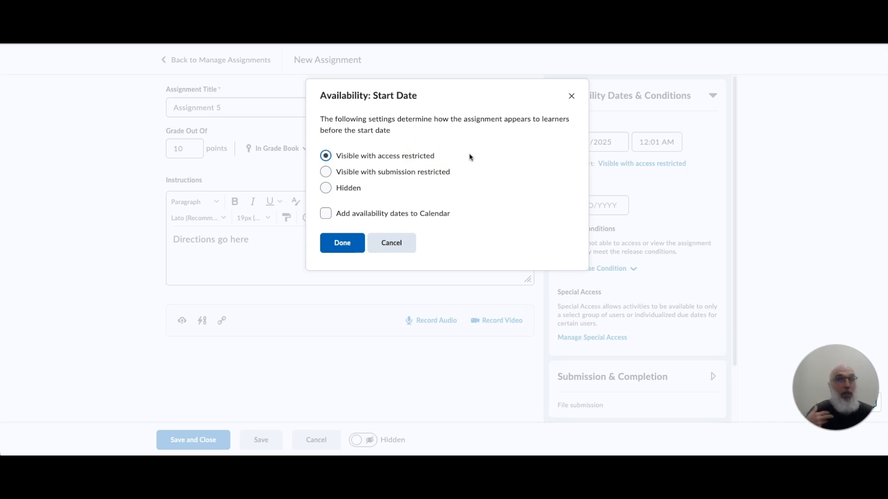
click(325, 171)
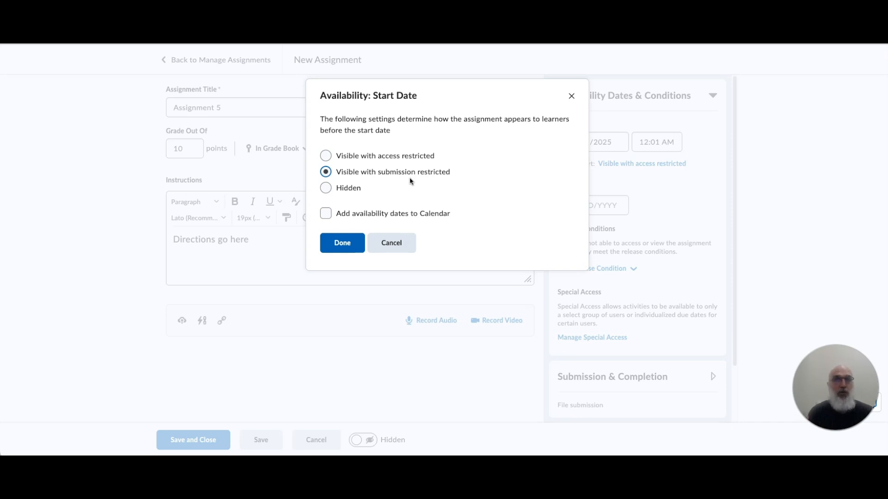
click(325, 189)
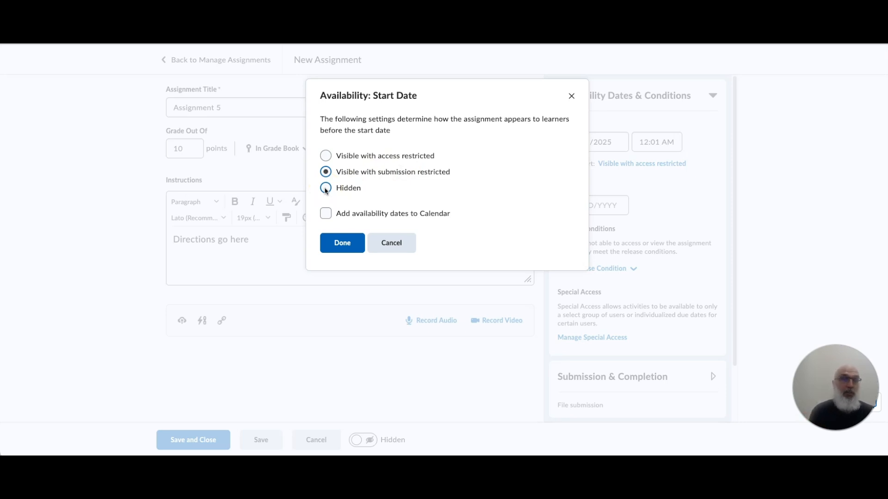
click(326, 156)
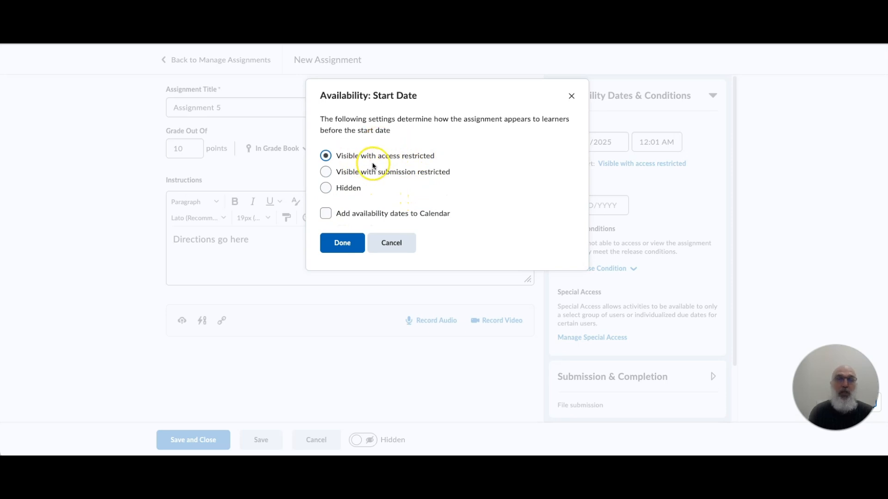
click(339, 246)
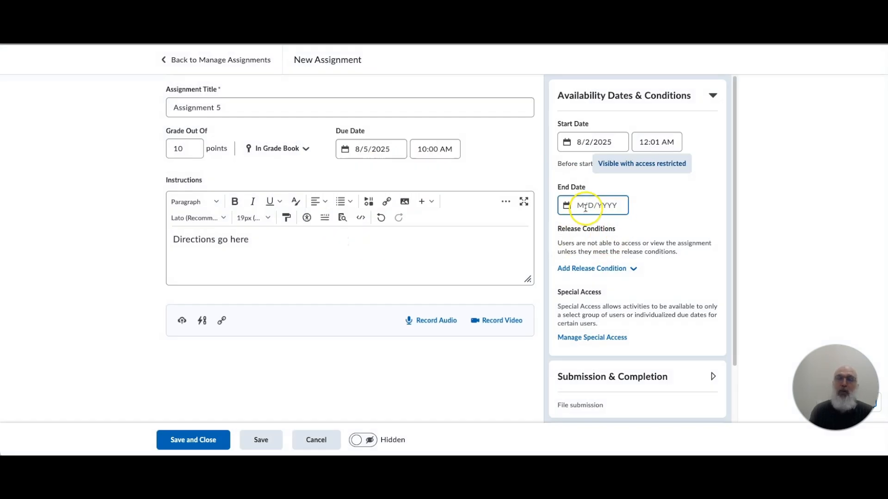
Set the availability end date of the assignment to 8/6/2025
click(584, 207)
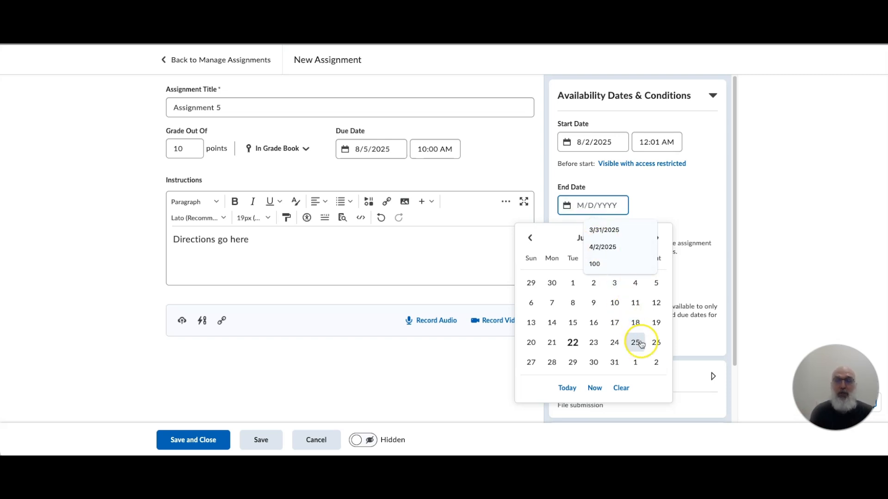
click(657, 238)
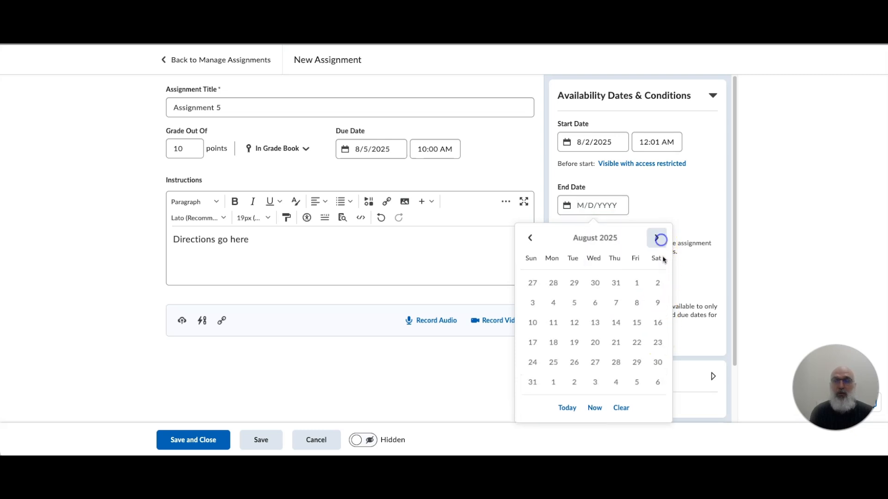
click(596, 305)
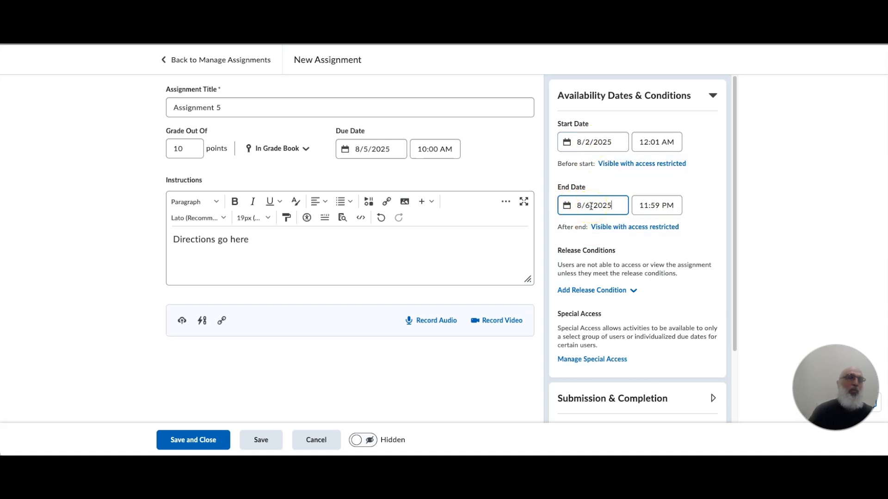
Examine the release condition choices and the special access settings of the assignment
scroll(609, 206, down, 2)
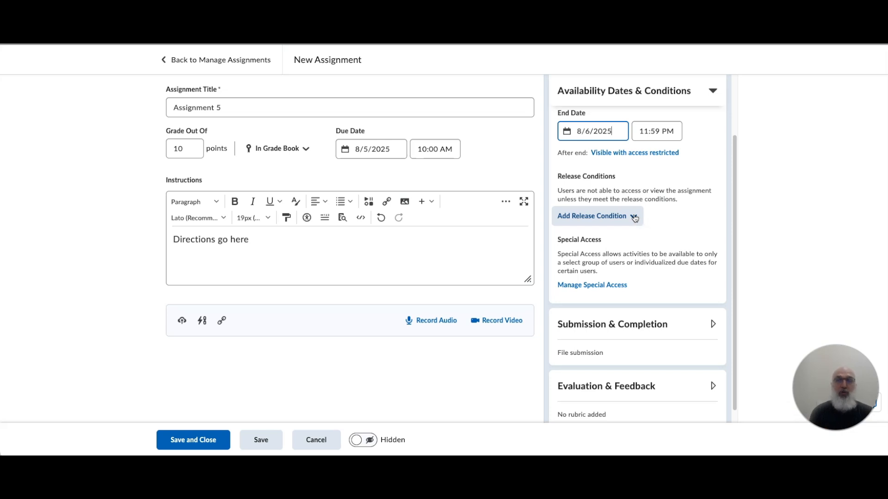
click(637, 218)
click(633, 218)
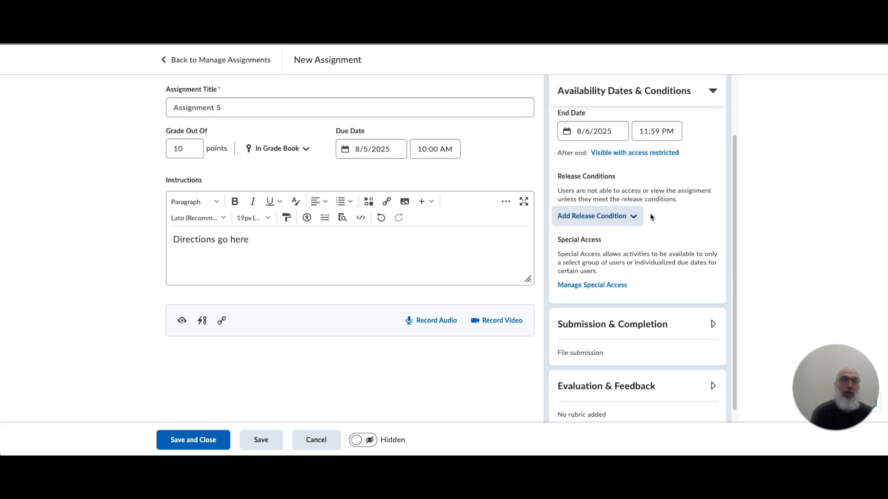
click(654, 325)
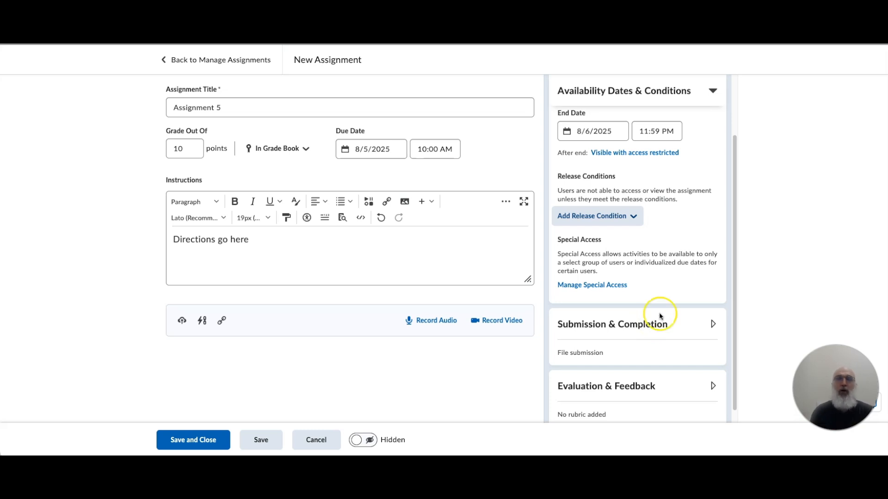
click(633, 217)
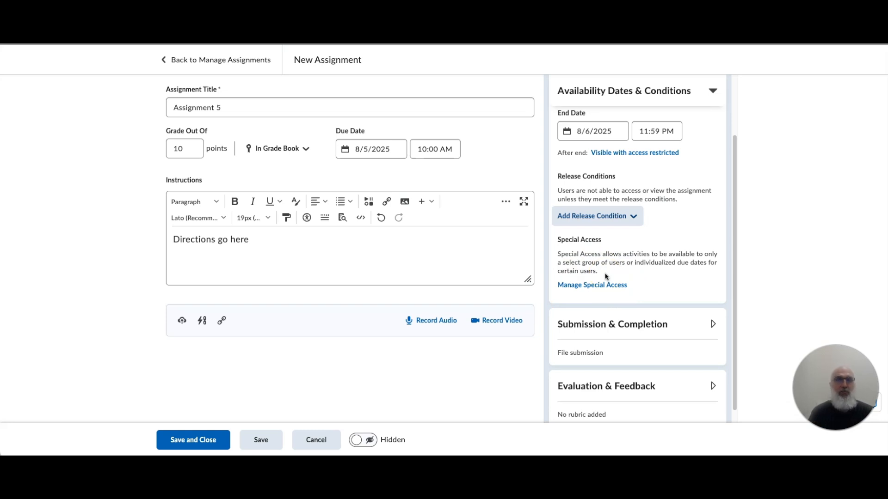
scroll(661, 255, down, 1)
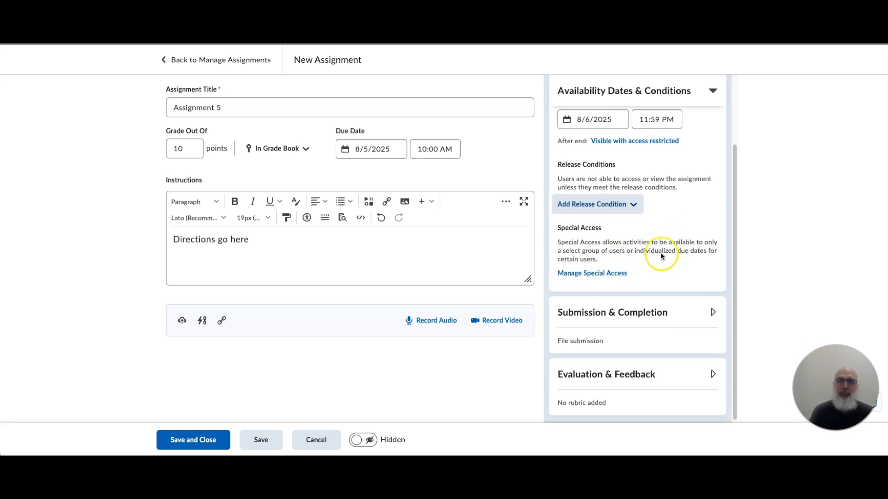
Collapse the availability settings, expand Submission & Completion, and set the submission type to File or text submission
scroll(655, 254, up, 1)
click(713, 91)
click(712, 157)
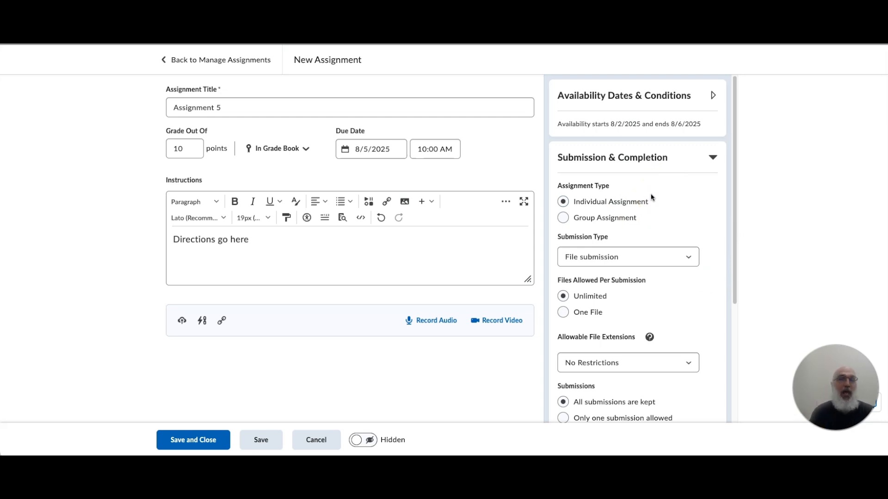
click(627, 221)
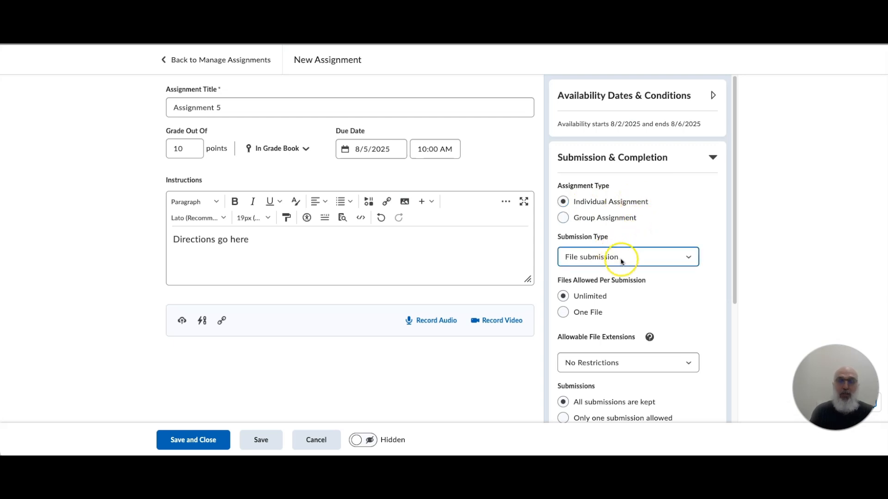
click(688, 256)
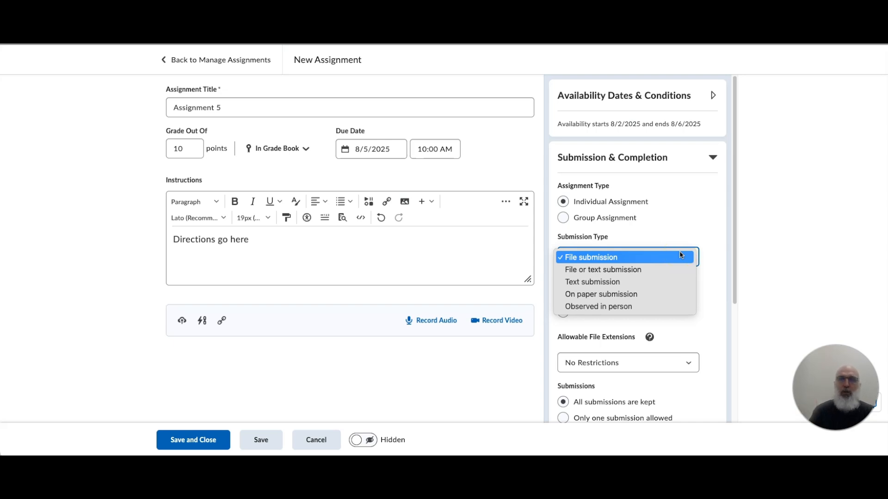
click(666, 268)
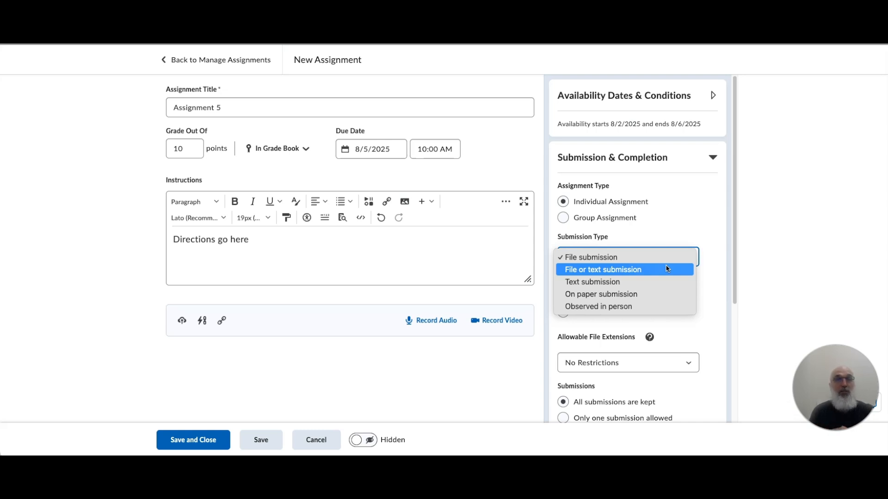
click(663, 272)
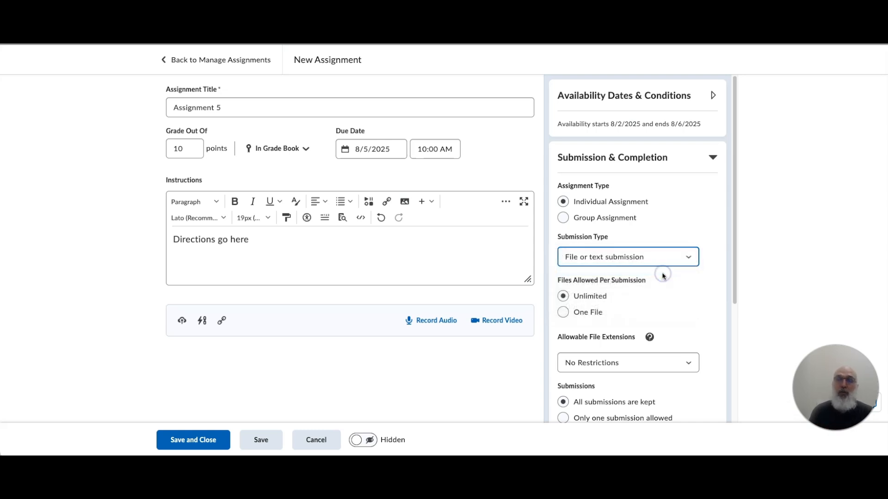
Review the available submission types for the assignment and keep File or text submission
click(689, 257)
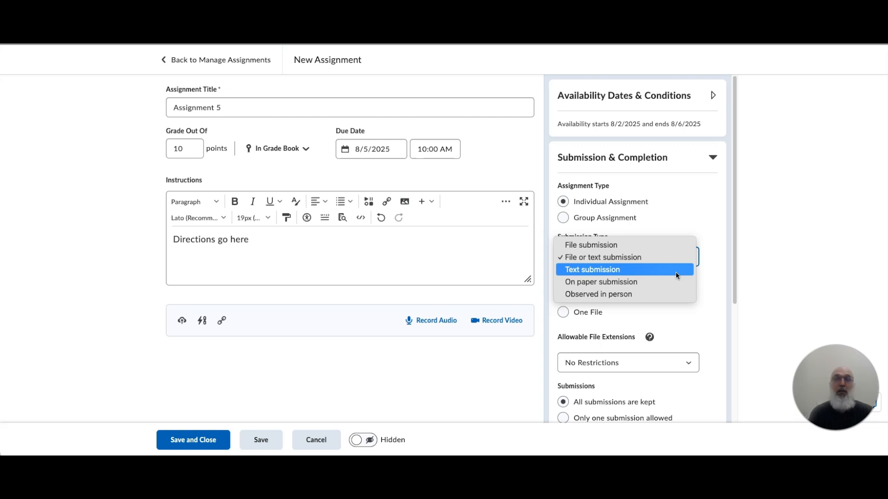
click(664, 283)
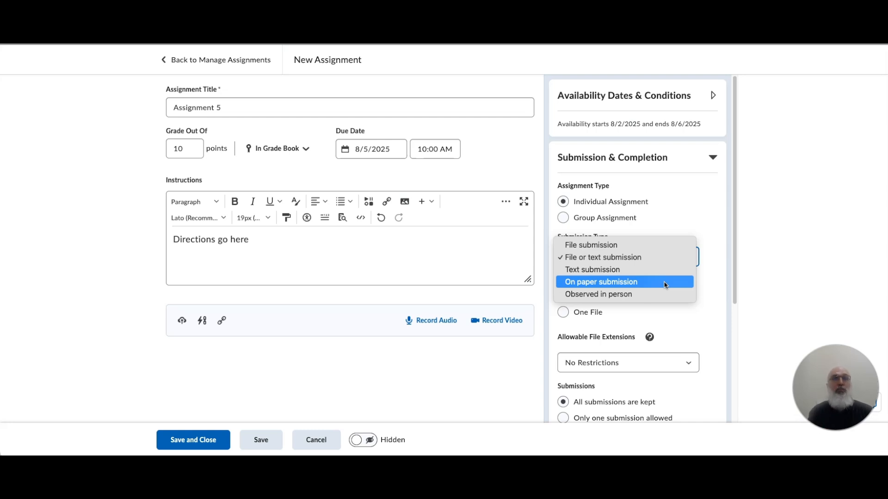
drag(665, 284, 657, 295)
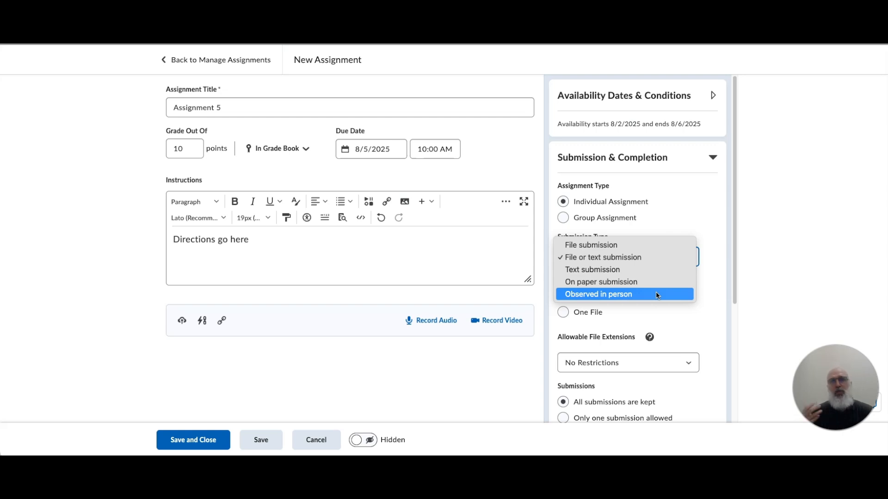
click(629, 256)
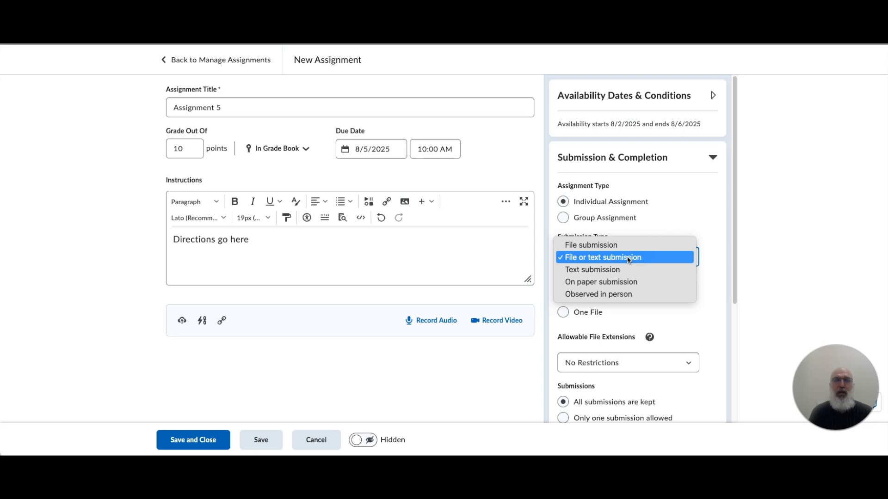
click(629, 257)
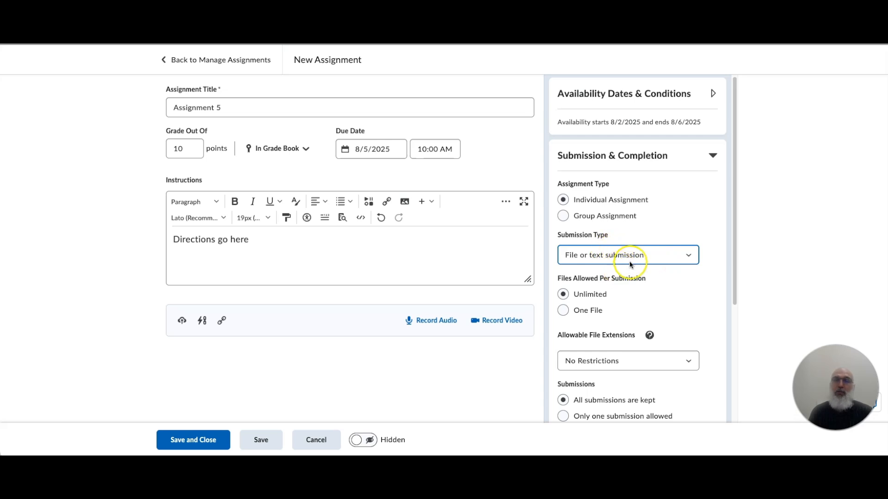
Review the file count and allowable extension options, keeping Unlimited files per submission and No Restrictions
scroll(620, 282, down, 1)
scroll(614, 291, down, 3)
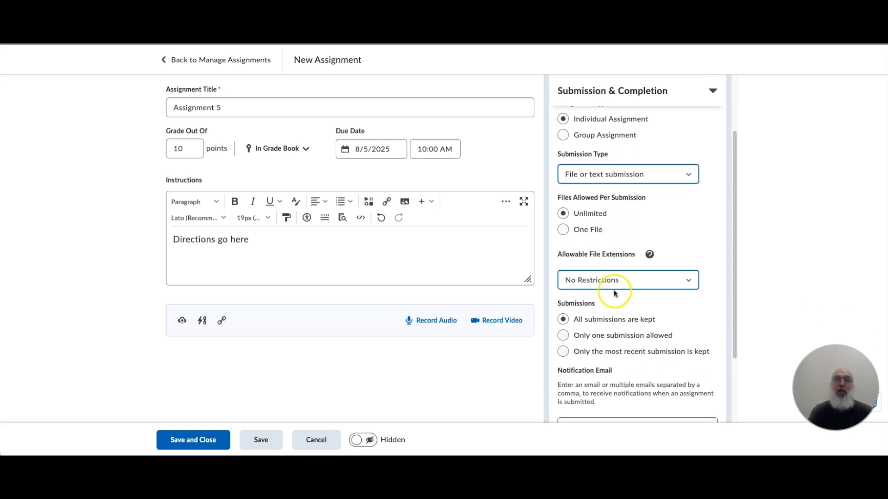
click(596, 230)
click(596, 215)
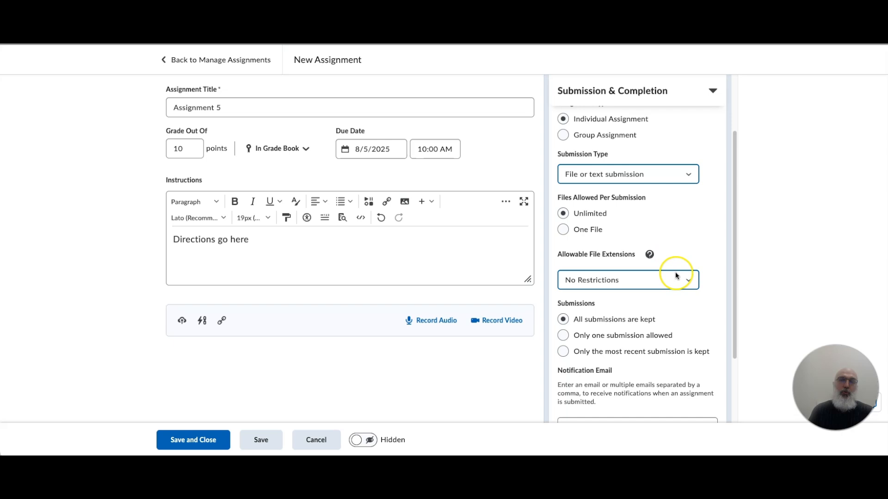
click(687, 282)
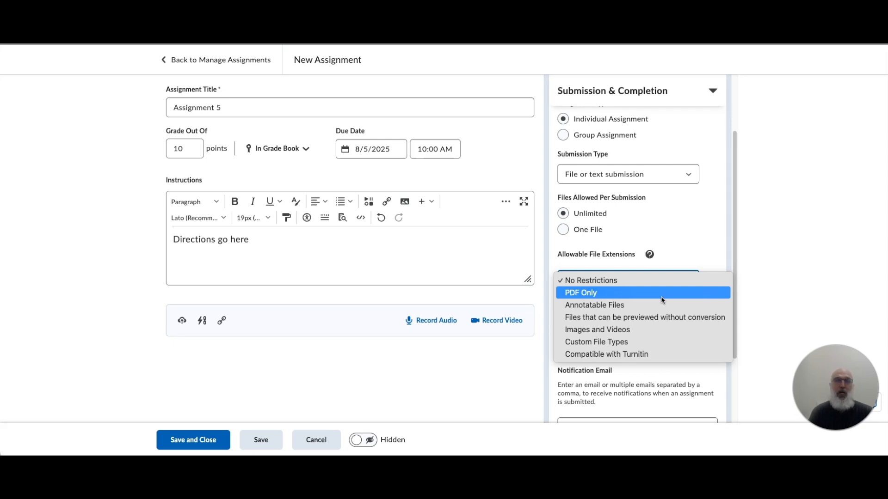
click(650, 280)
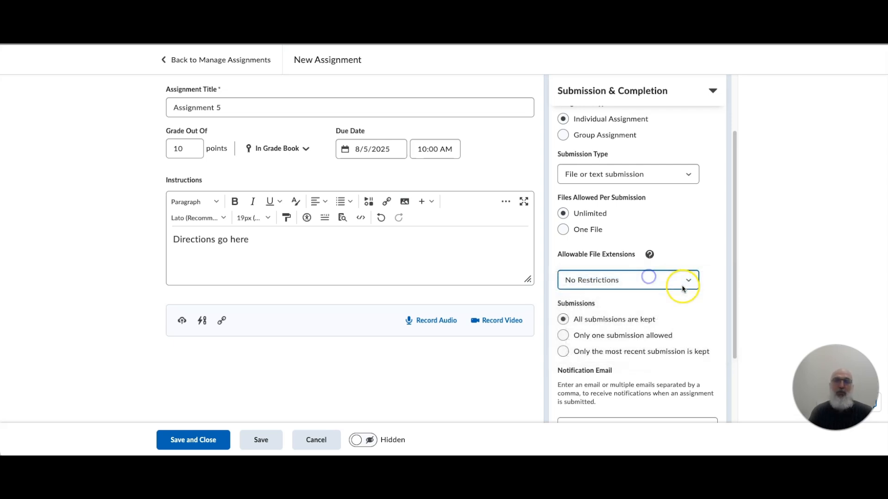
Compare the submission retention options, keep All submissions are kept, and examine the Notification Email setting without entering an address
scroll(681, 304, down, 2)
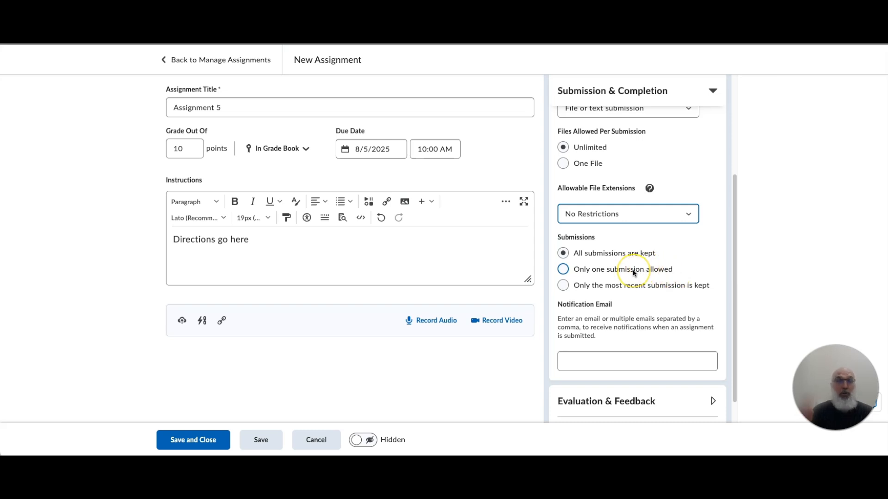
click(563, 270)
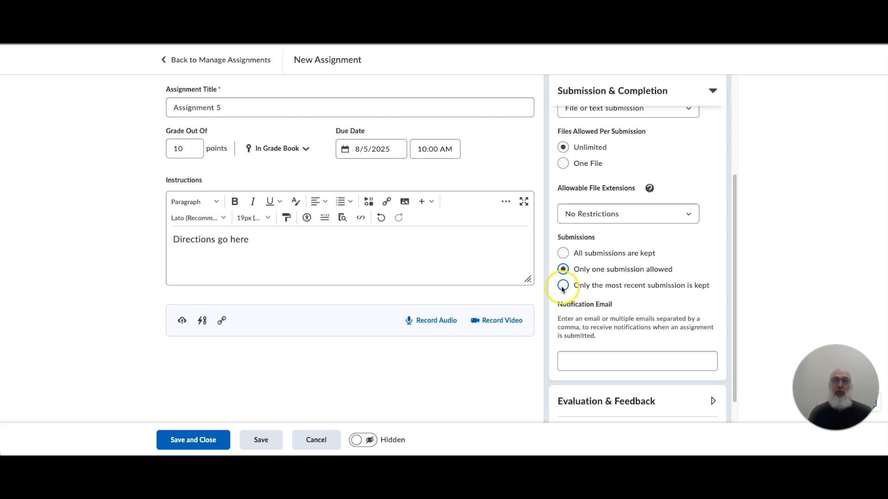
click(562, 253)
scroll(616, 279, down, 1)
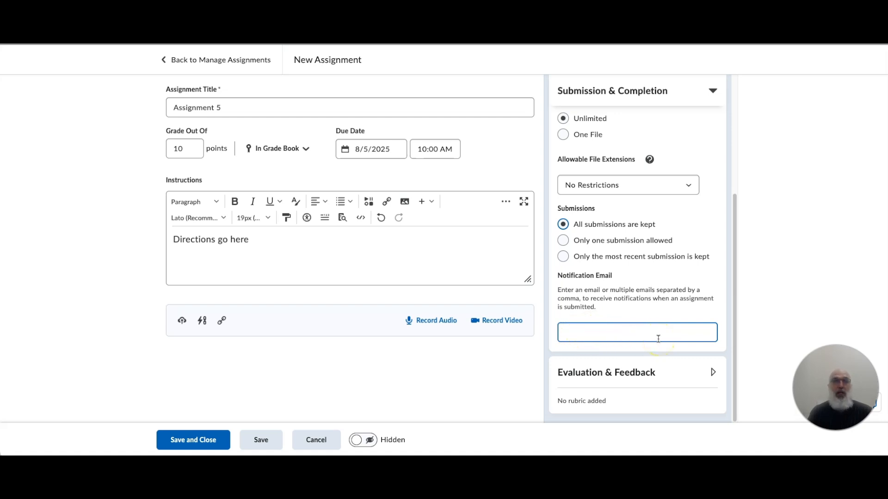
click(620, 330)
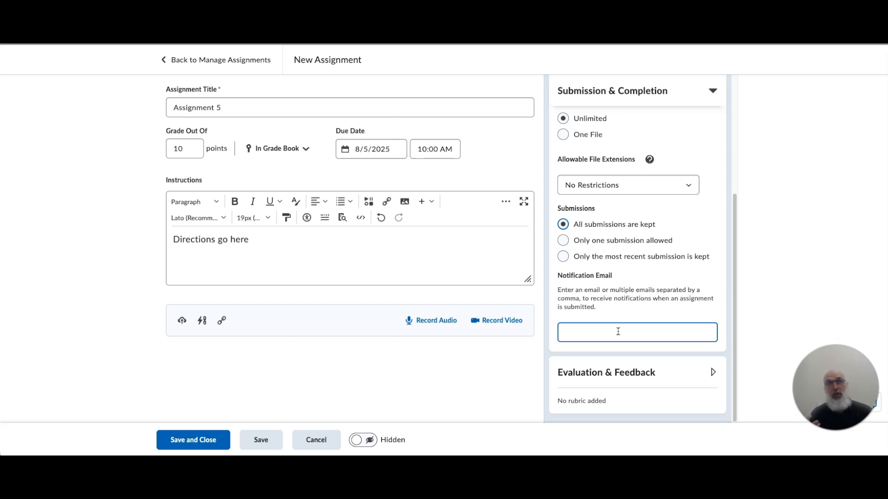
click(631, 322)
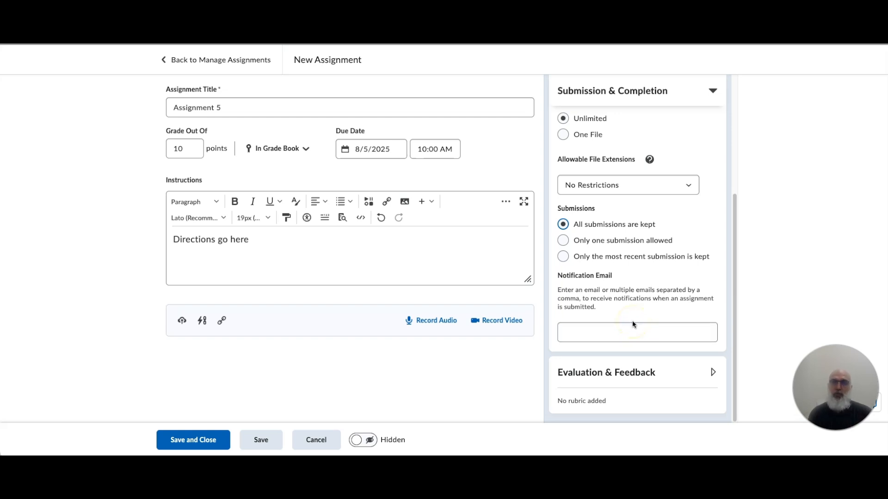
scroll(696, 215, up, 1)
scroll(689, 224, up, 2)
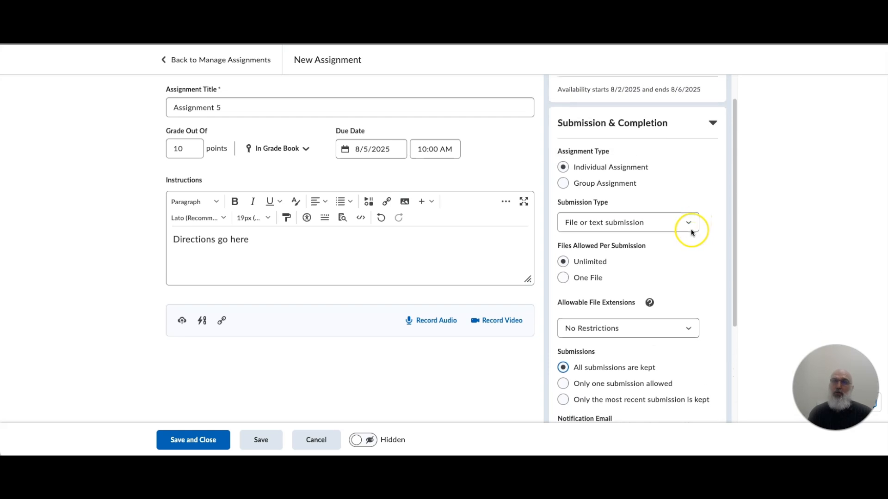
Collapse Submission & Completion and examine the Evaluation & Feedback settings for rubrics, learning objectives, annotation, anonymous marking, evaluators and Turnitin
click(713, 124)
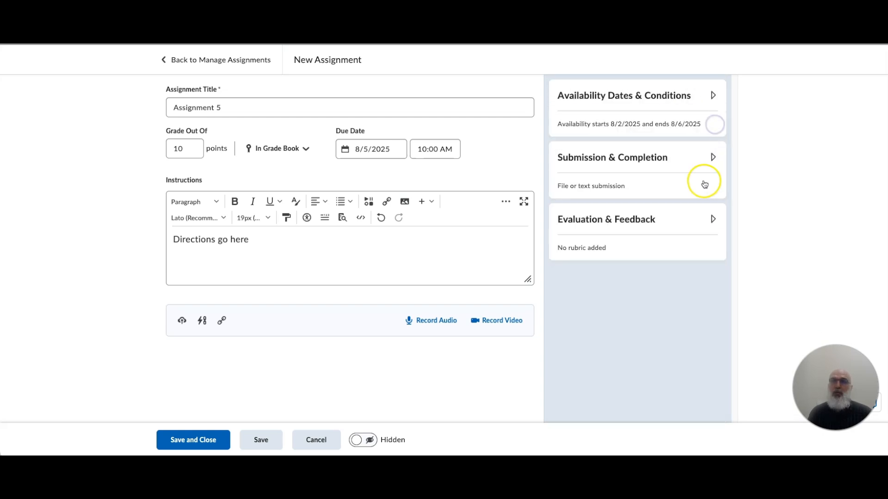
click(713, 216)
scroll(710, 229, down, 3)
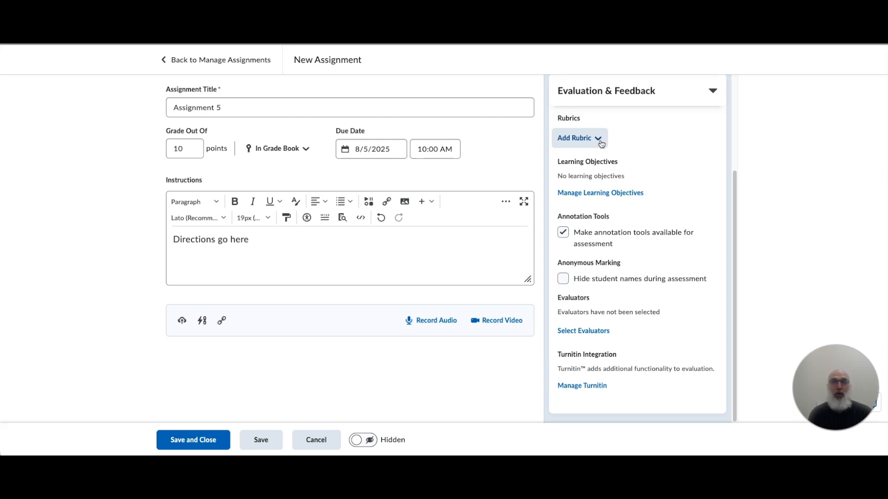
click(651, 176)
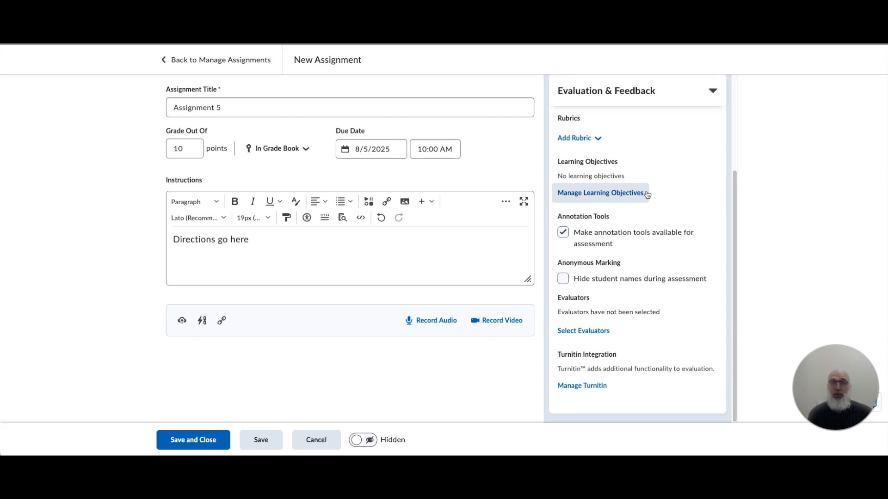
click(652, 192)
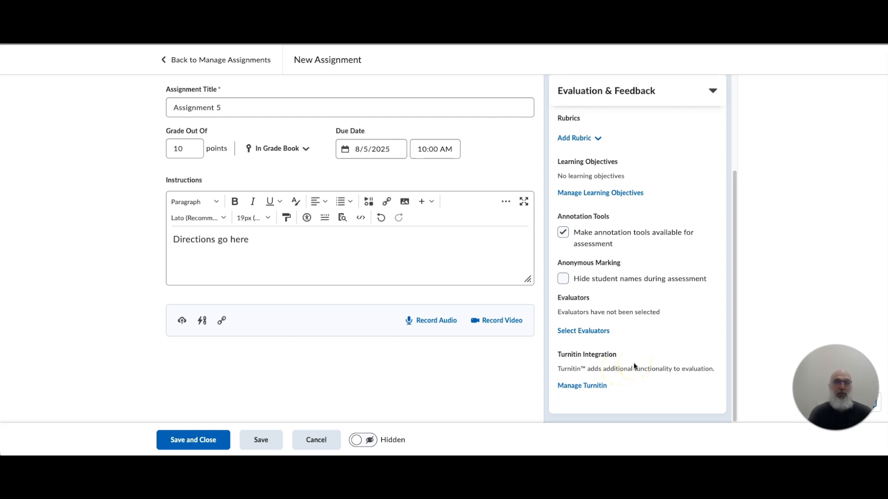
click(713, 91)
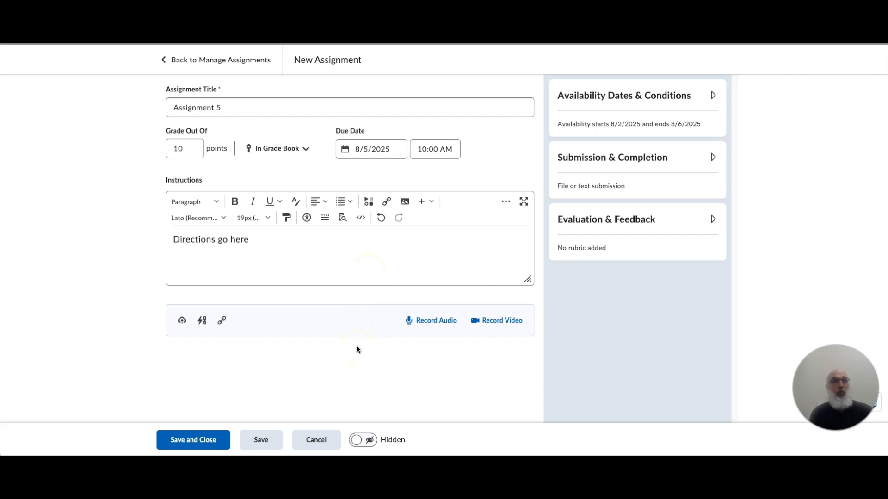
Make Assignment 5 visible to students, then save and close it
click(371, 442)
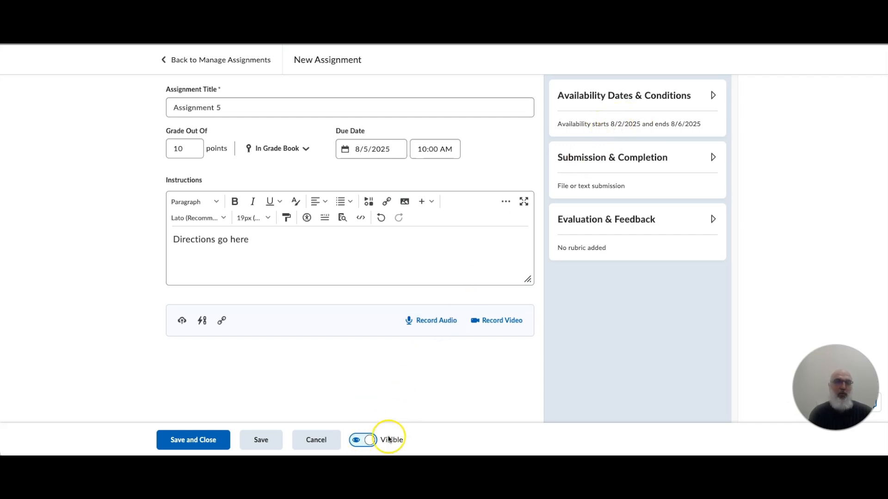
click(358, 441)
click(363, 441)
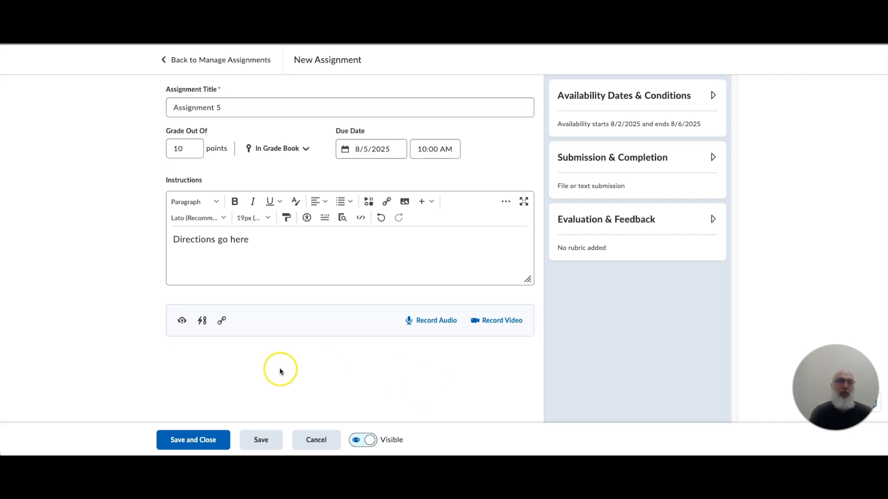
click(212, 442)
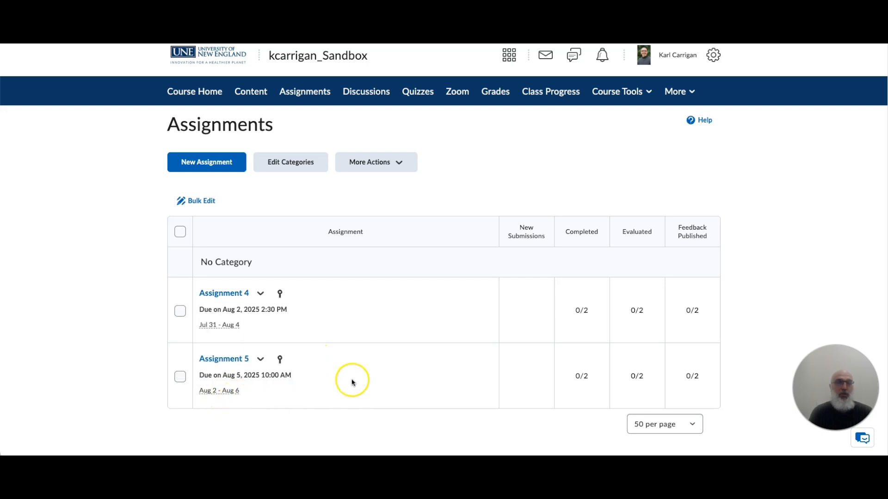
Open the course's Manage Grades list and locate Assignment 5 in the Assignments category
scroll(369, 373, up, 1)
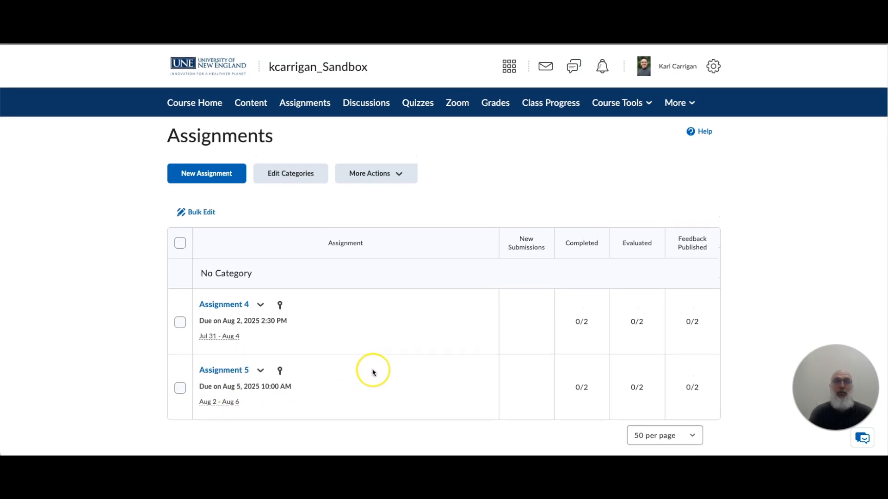
click(502, 111)
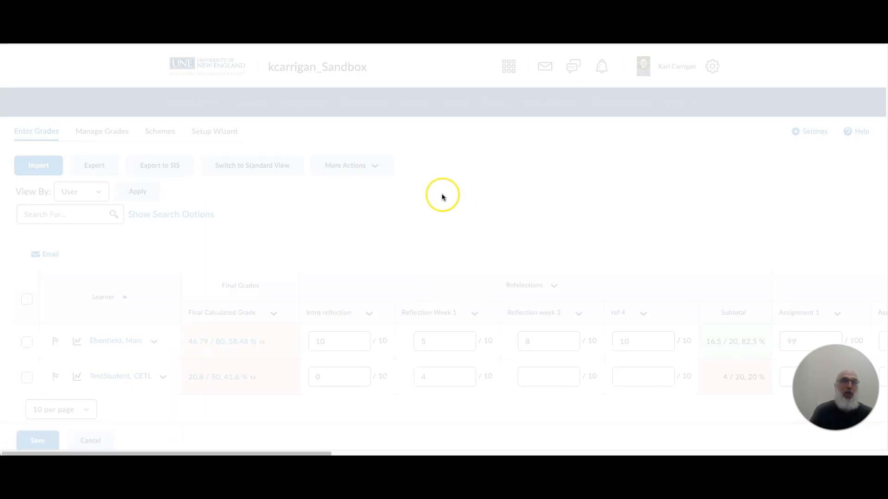
click(86, 132)
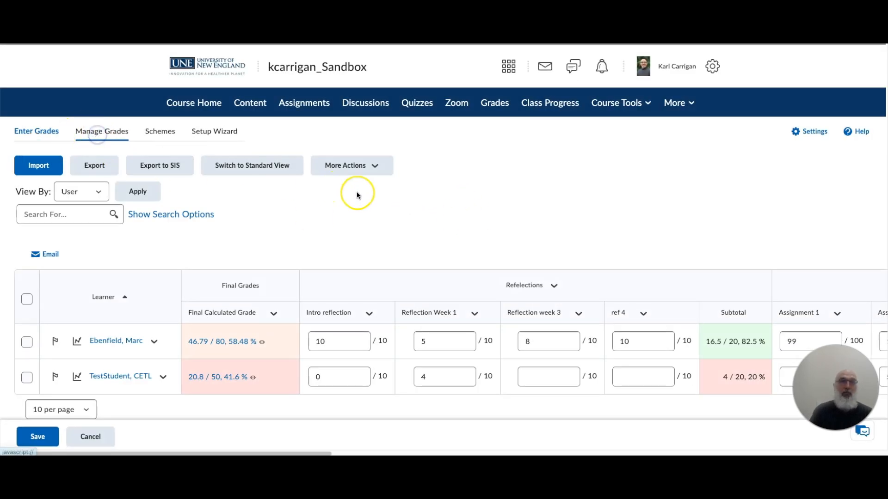
scroll(532, 221, down, 5)
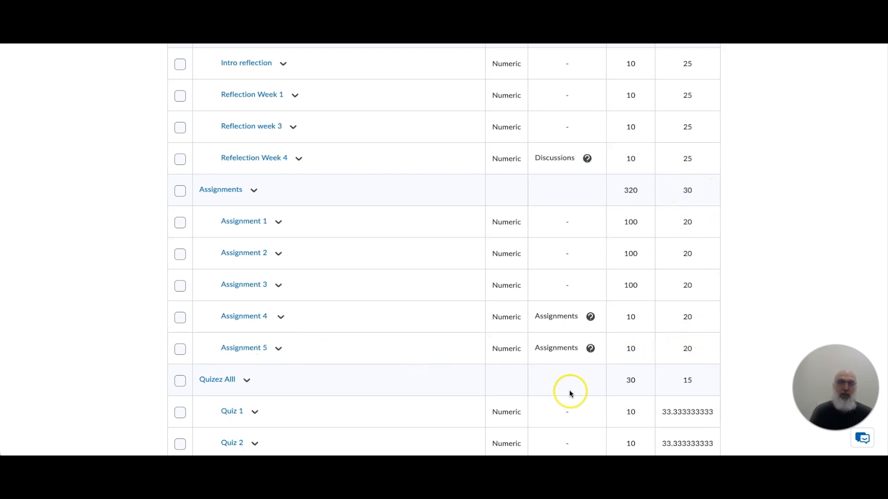
Examine the association details of the Assignment 5 grade item, including its linked assignment, category and weight, and close them
click(591, 350)
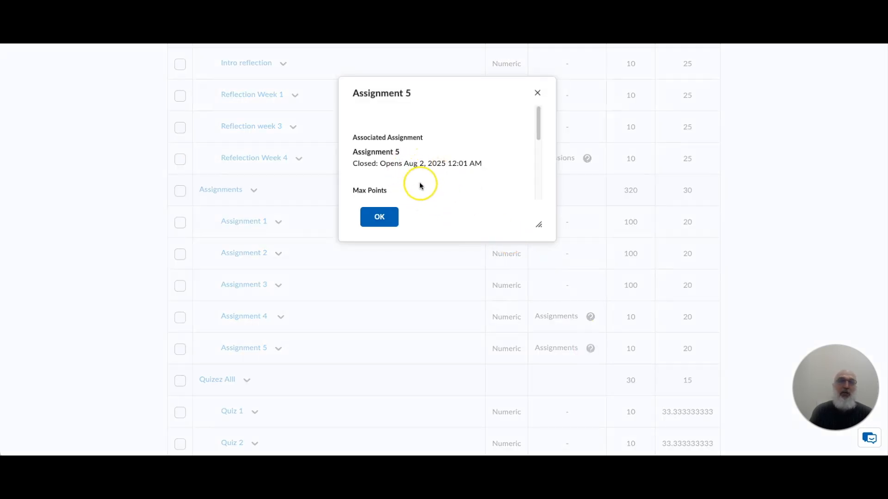
scroll(430, 179, down, 1)
scroll(430, 179, down, 1)
scroll(403, 152, down, 1)
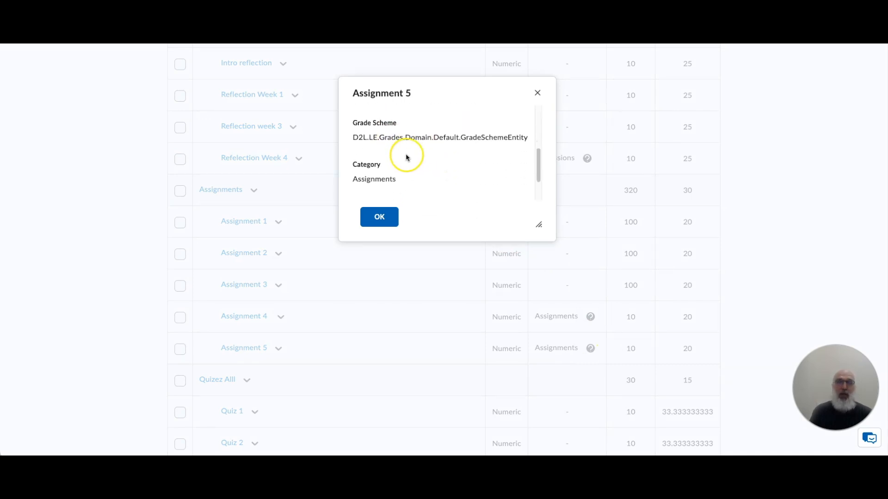
scroll(416, 168, down, 1)
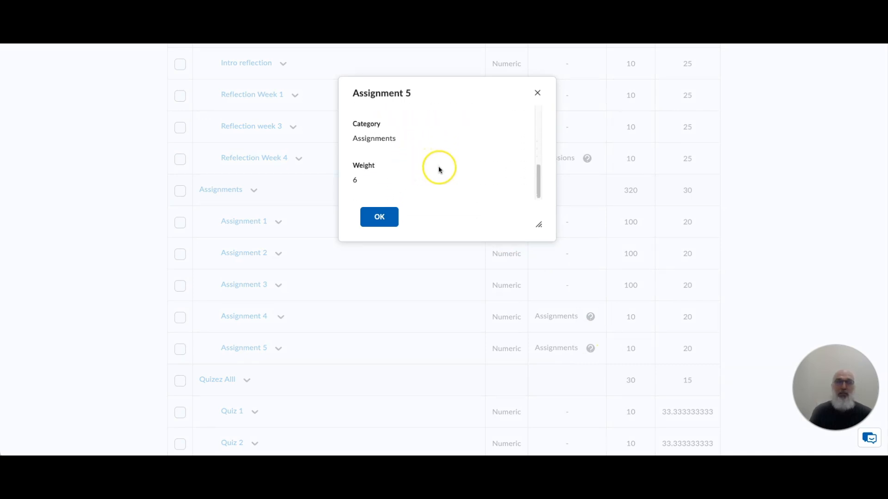
click(380, 222)
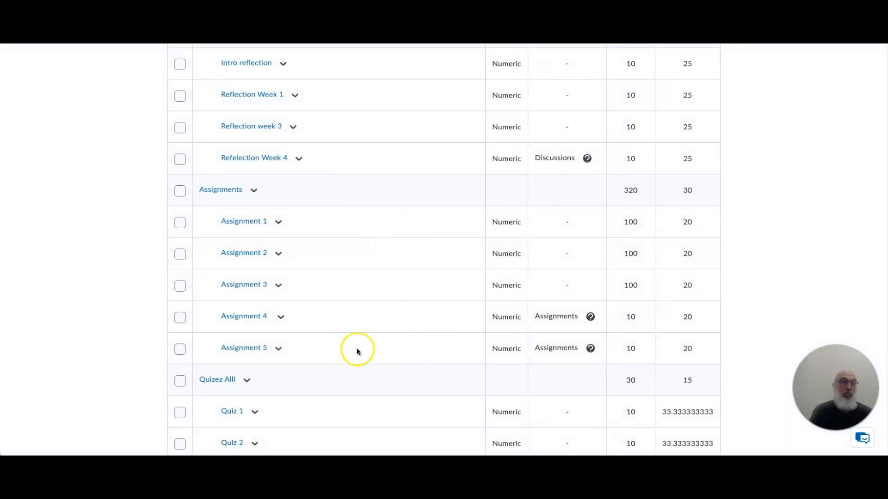
click(330, 352)
scroll(331, 353, up, 1)
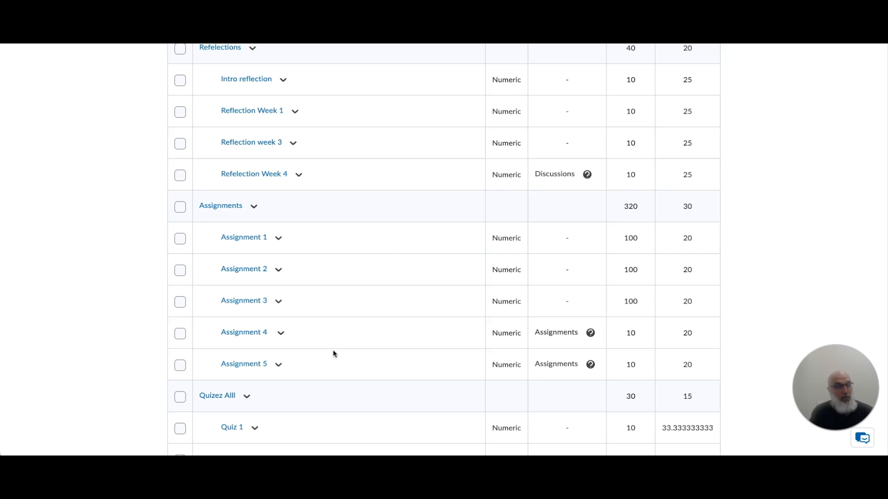